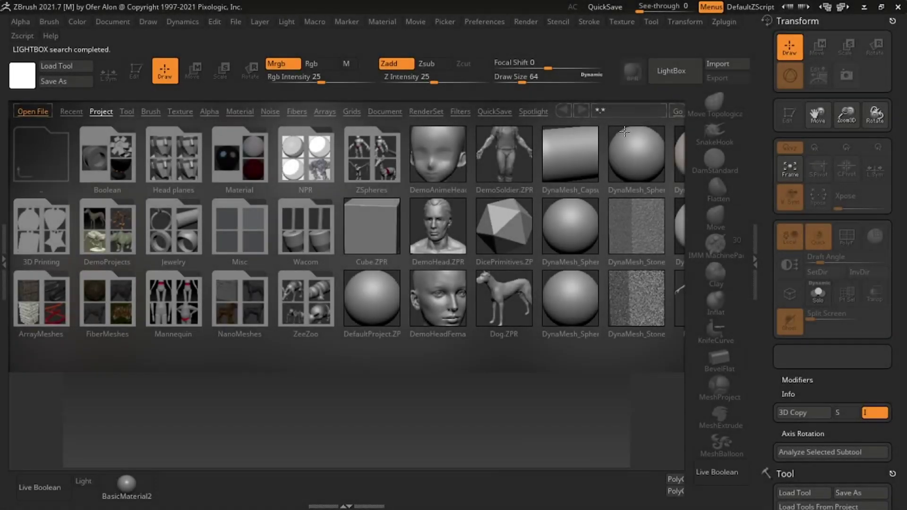
Load the DynaMesh_Sphere_64 project and convert its sphere to a PolyMesh3D
double_click(633, 149)
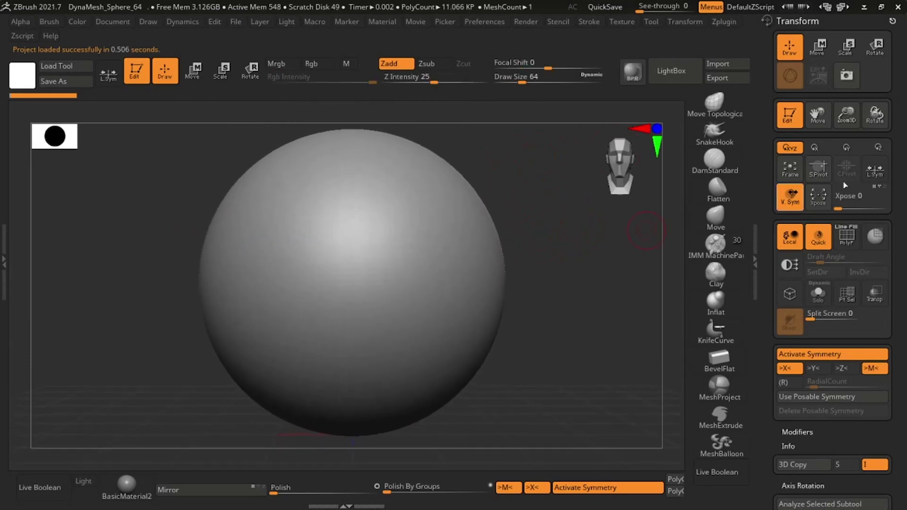
scroll(858, 321, "down", 10)
left_click_drag(858, 321, 806, 199)
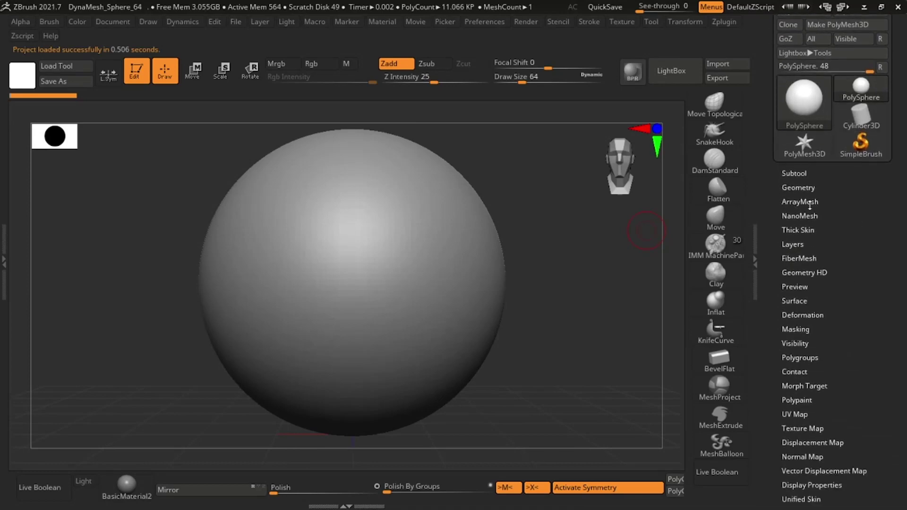
left_click(796, 173)
scroll(883, 99, "up", 5)
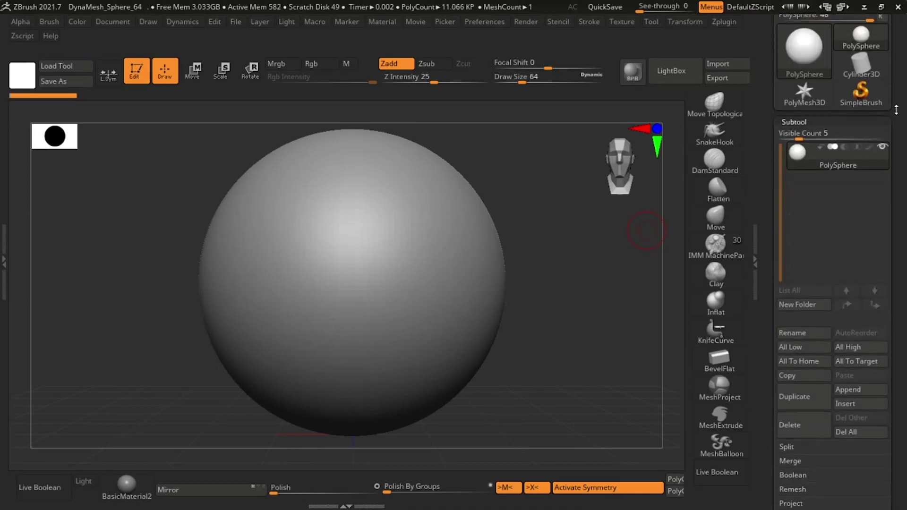
left_click(857, 155)
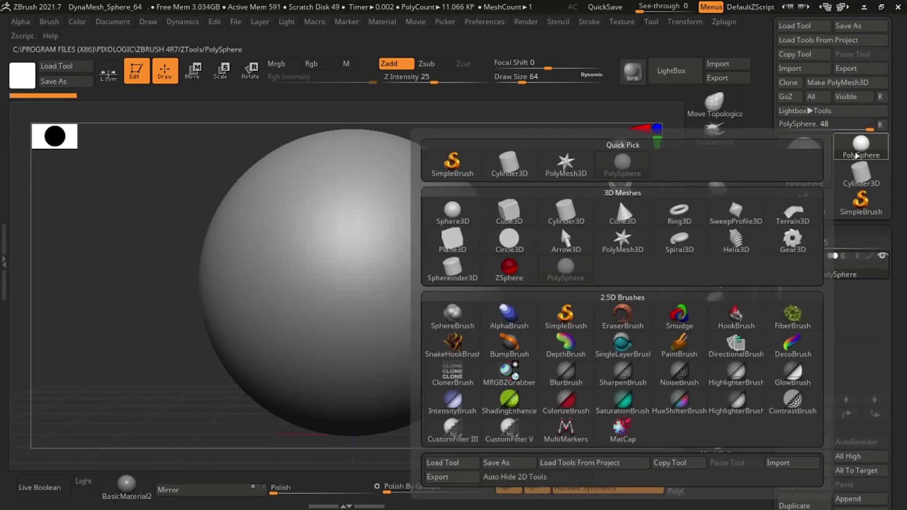
left_click(837, 82)
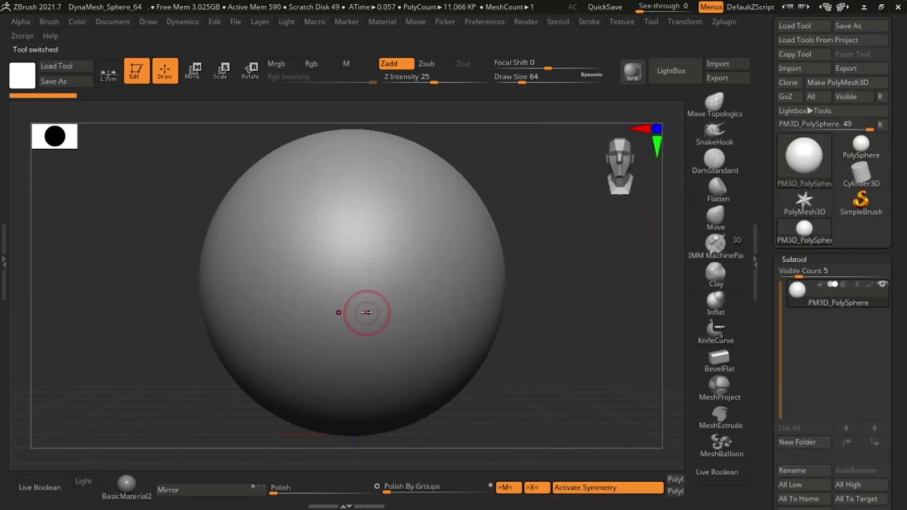
key("f")
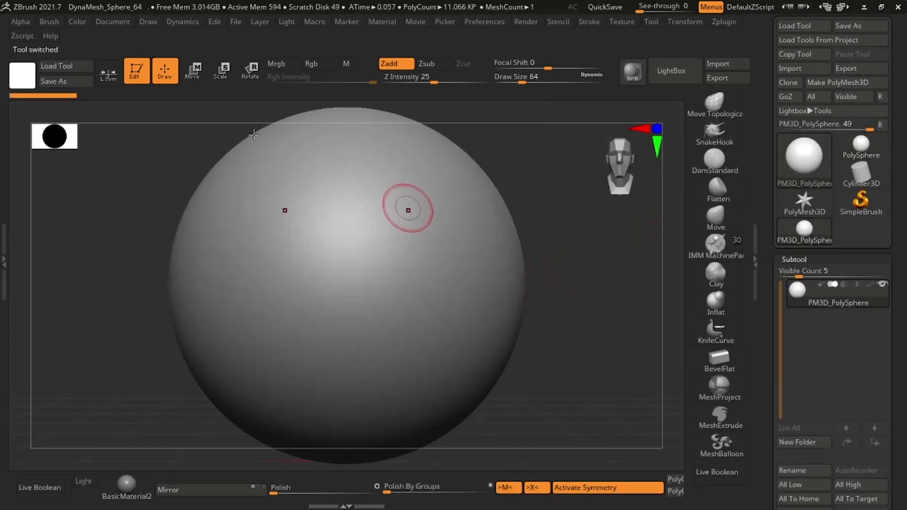
left_click(122, 22)
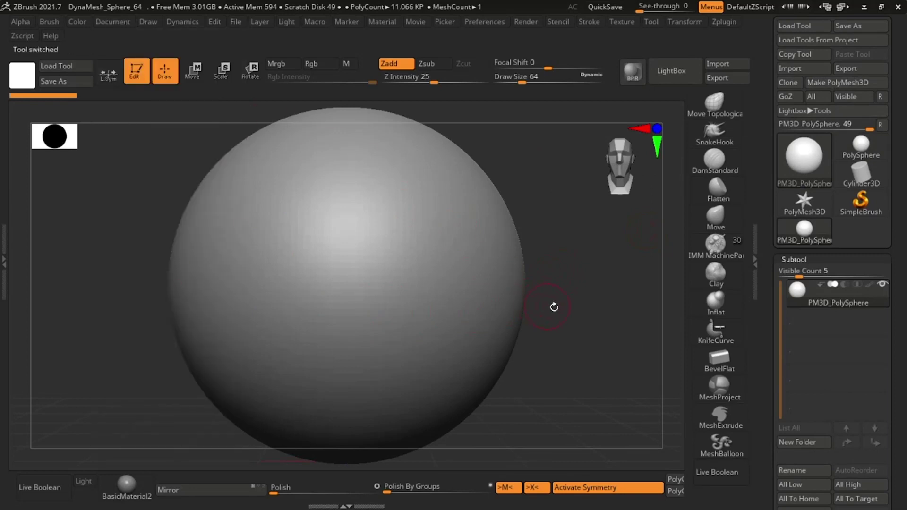
Mask the sphere's upper half and stretch the unmasked lower half downward into a straight cylindrical body
right_click_drag(567, 310, 511, 324, "ctrl")
left_click_drag(536, 406, 181, 285, "ctrl")
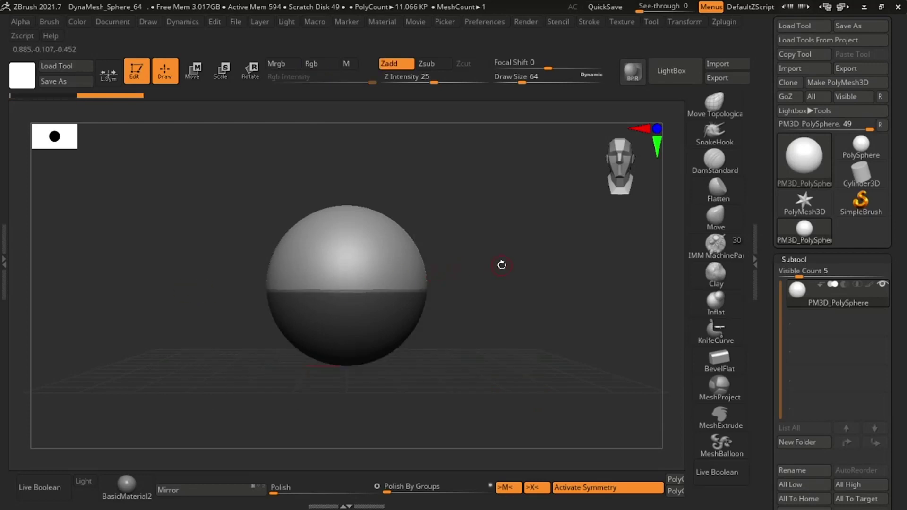
left_click(506, 249, "ctrl")
key("w")
left_click_drag(348, 248, 344, 321)
left_click_drag(342, 217, 341, 359)
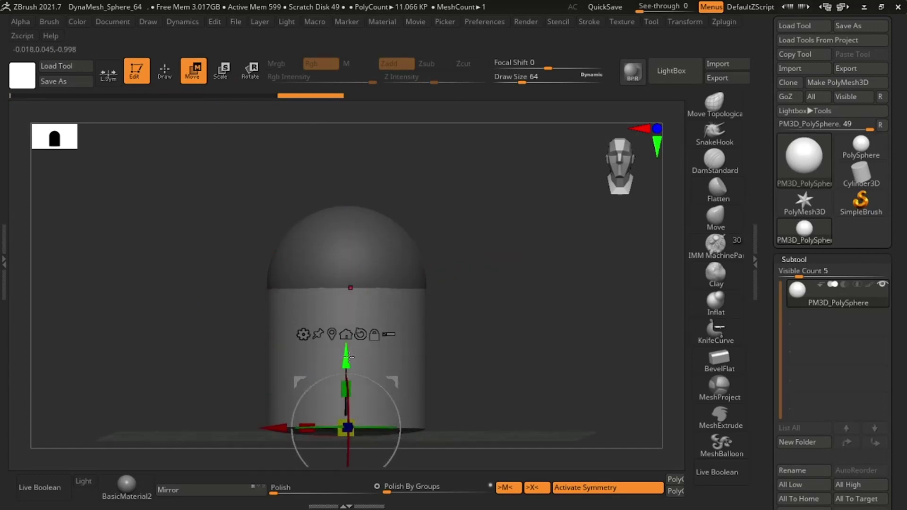
left_click_drag(444, 331, 461, 327, "ctrl")
left_click_drag(346, 360, 348, 256)
left_click_drag(490, 227, 487, 298, "alt")
key("ctrl+z")
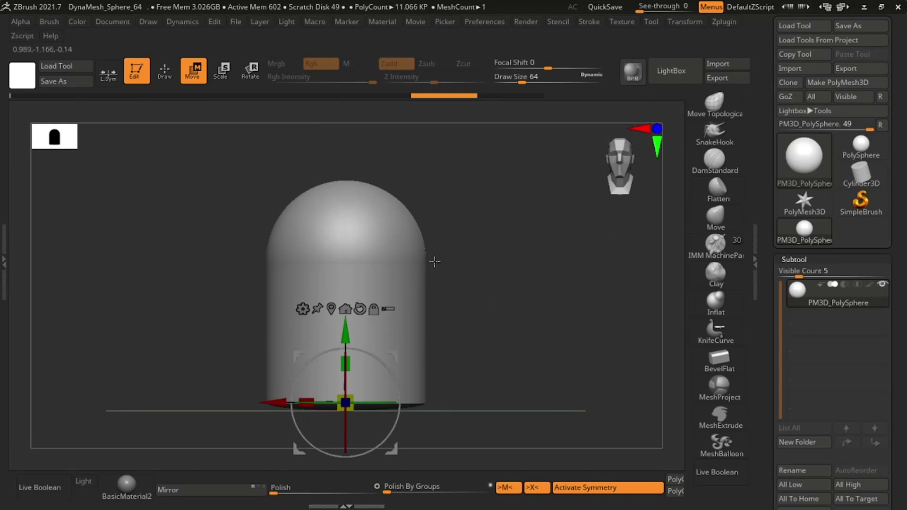
key("ctrl+z")
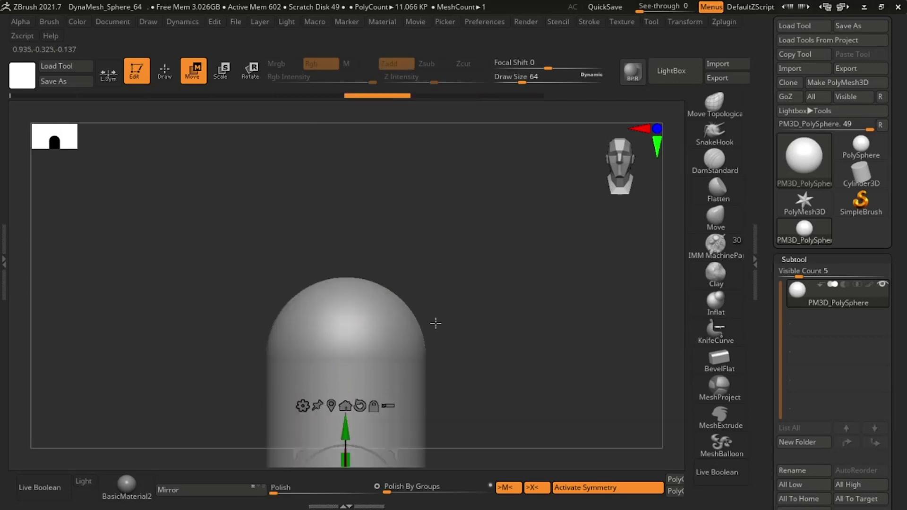
left_click_drag(471, 343, 463, 205, "alt")
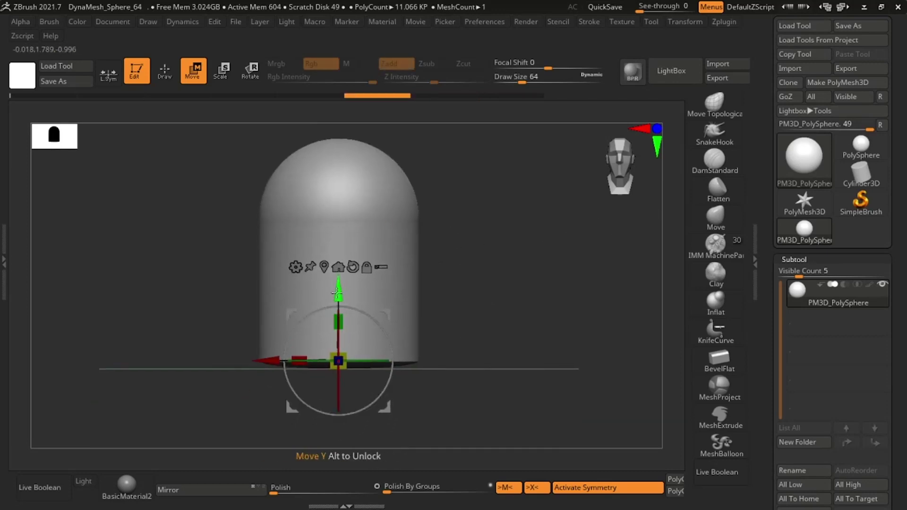
Lengthen the cylindrical body further downward with the dome masked, and return to Draw mode
left_click_drag(338, 293, 339, 375)
key("ctrl+z")
key("q")
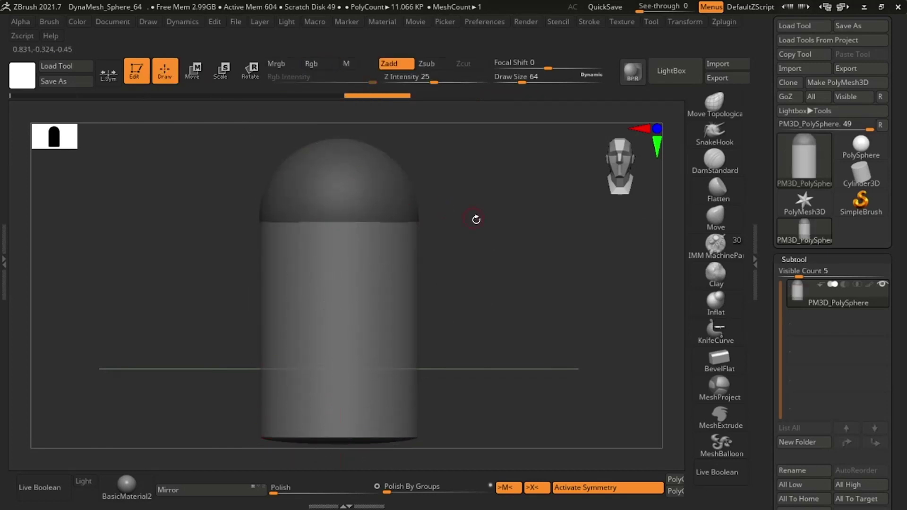
Clear the mask from the capsule and enable Live Boolean
left_click(504, 253, "ctrl")
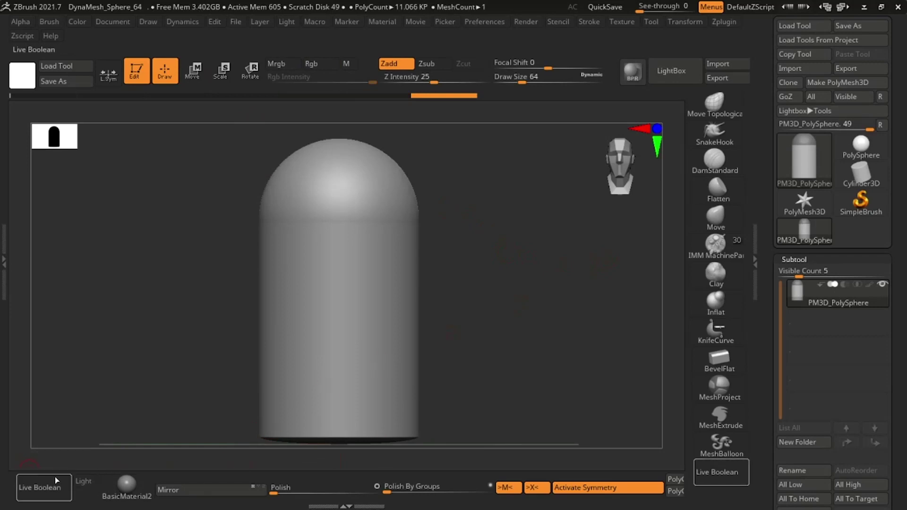
left_click(42, 486)
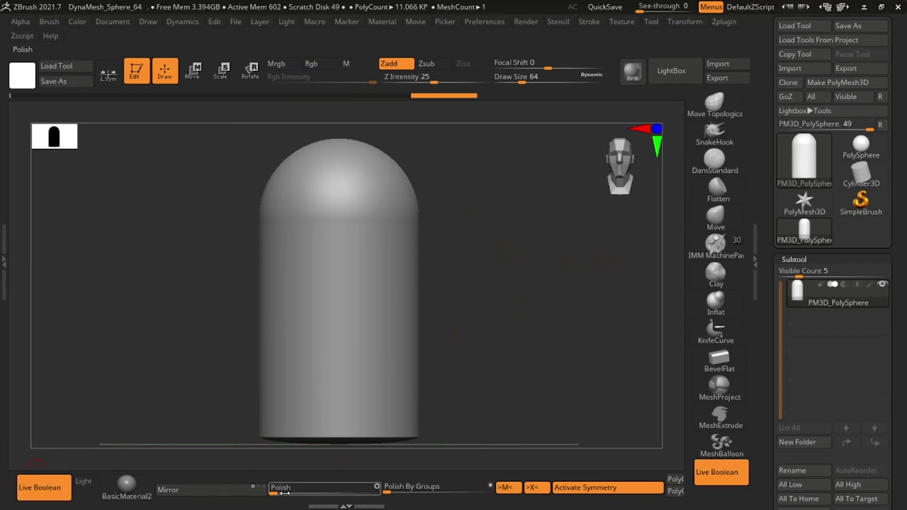
left_click_drag(283, 493, 360, 491)
key("ctrl+z")
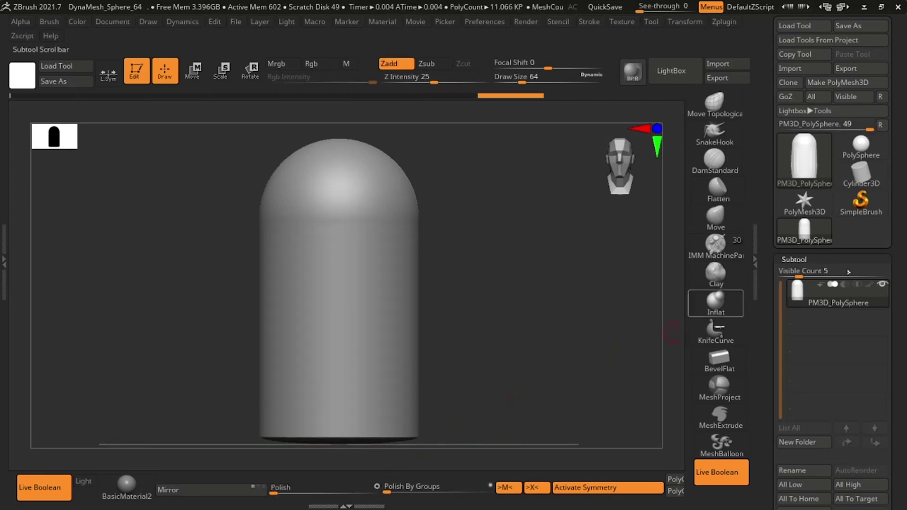
key("ctrl+z")
Show the polyframe and retopologize the stretched capsule with ZRemesher
key("shift+f")
left_click_drag(903, 364, 894, 236)
left_click(805, 327)
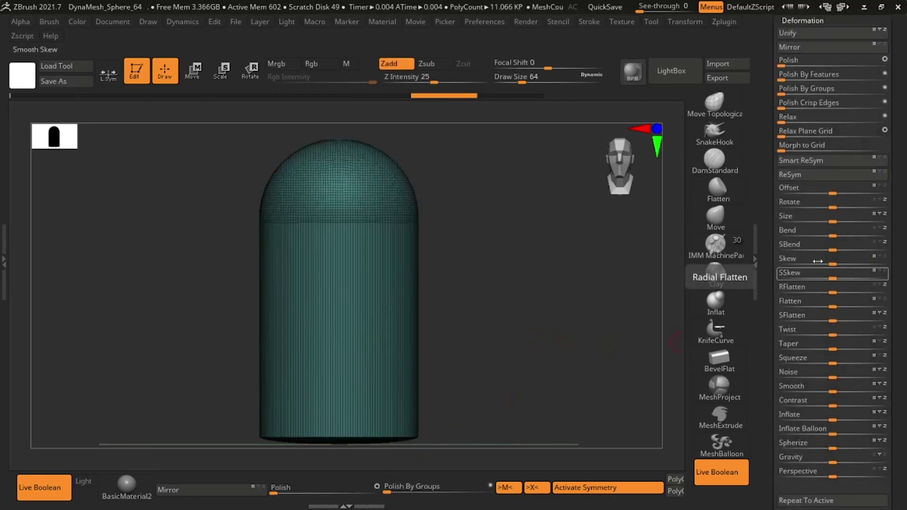
scroll(833, 179, "up", 5)
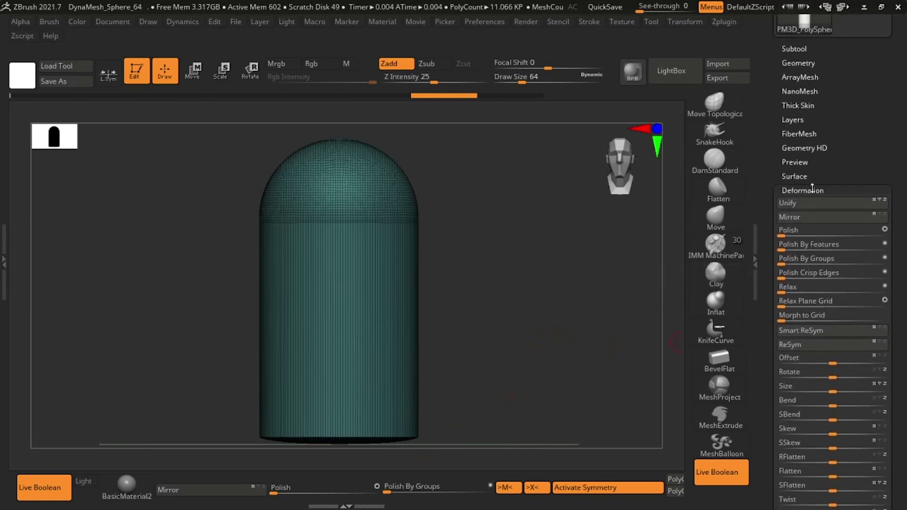
left_click(813, 189)
scroll(809, 151, "up", 3)
left_click(809, 147)
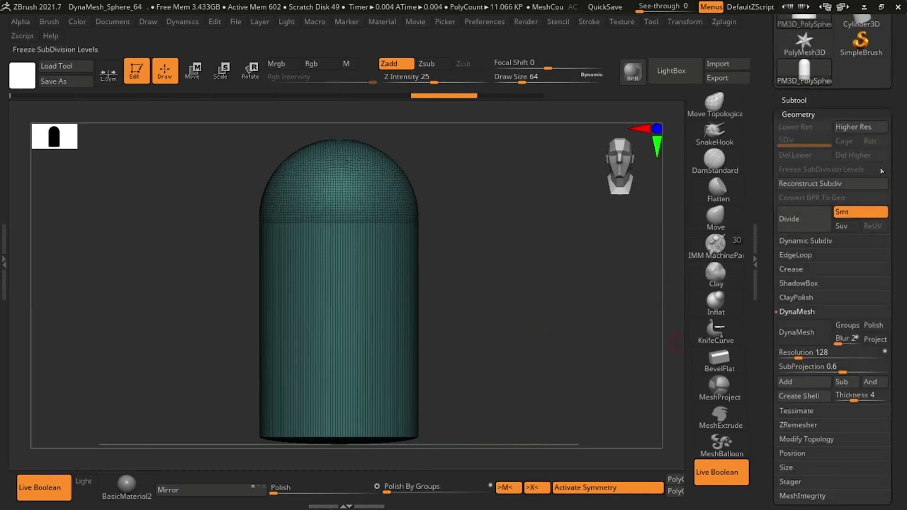
left_click(805, 425)
left_click(804, 360)
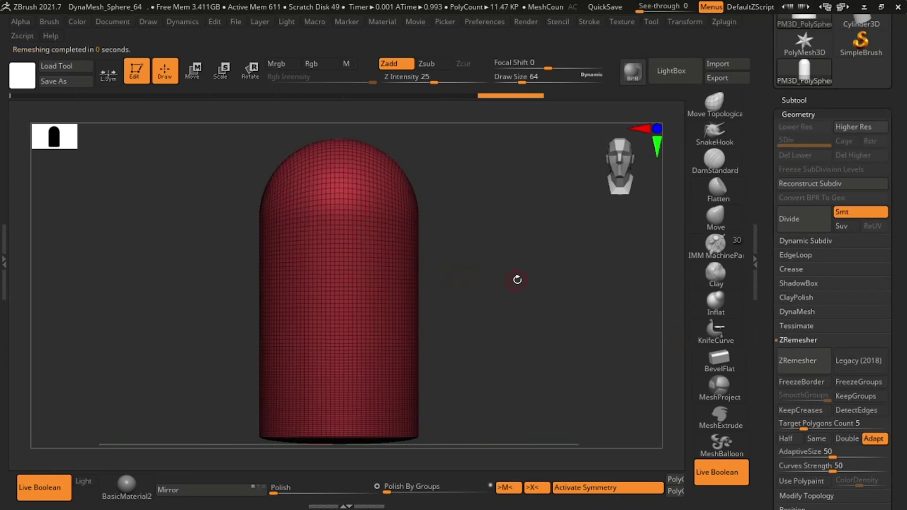
Hide the polyframe, then polish the remeshed capsule and subdivide it once
key("shift+f")
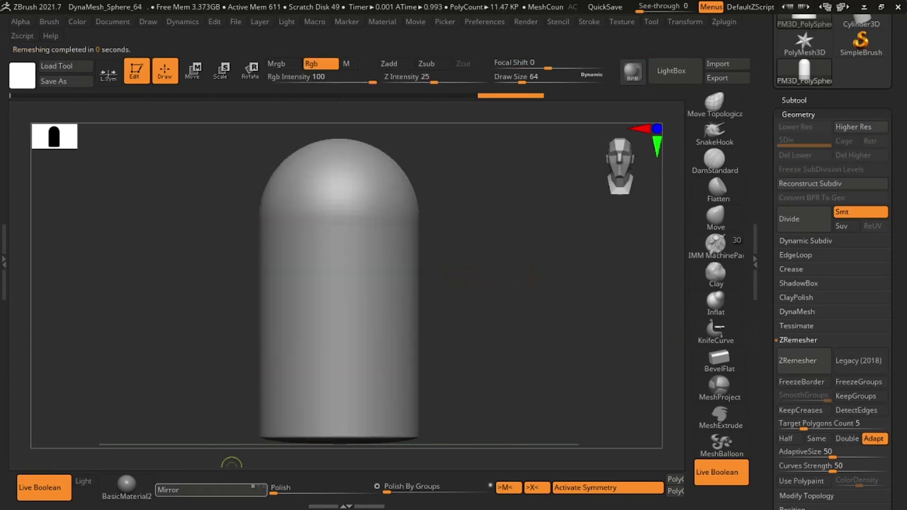
left_click_drag(274, 489, 377, 487)
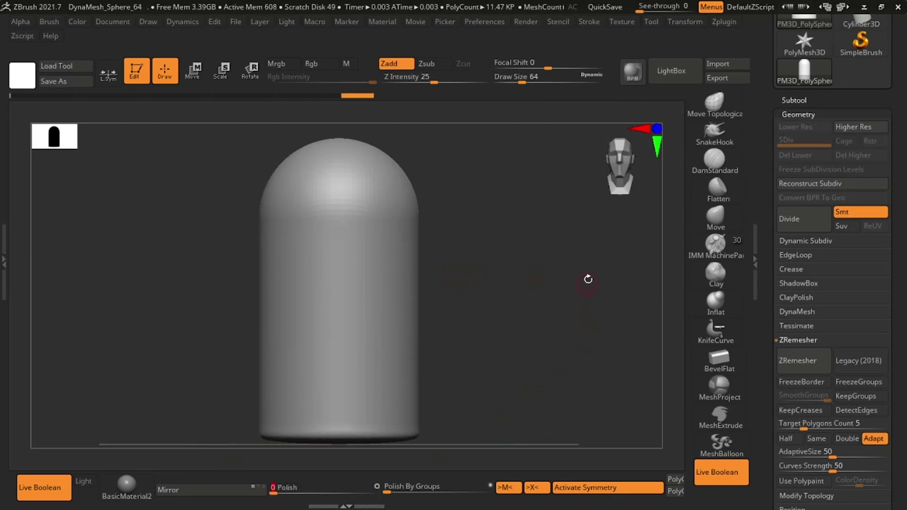
key("ctrl+d")
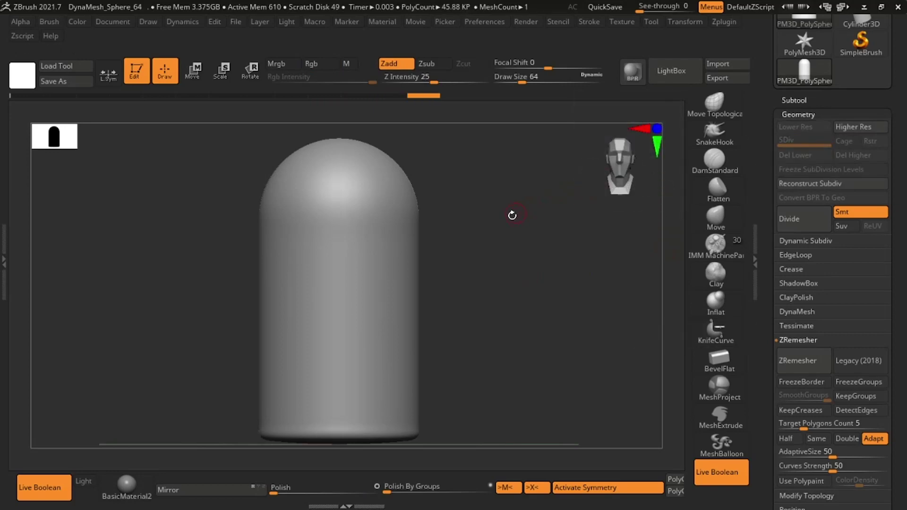
Duplicate the capsule subtool and select the copy
left_click(795, 100)
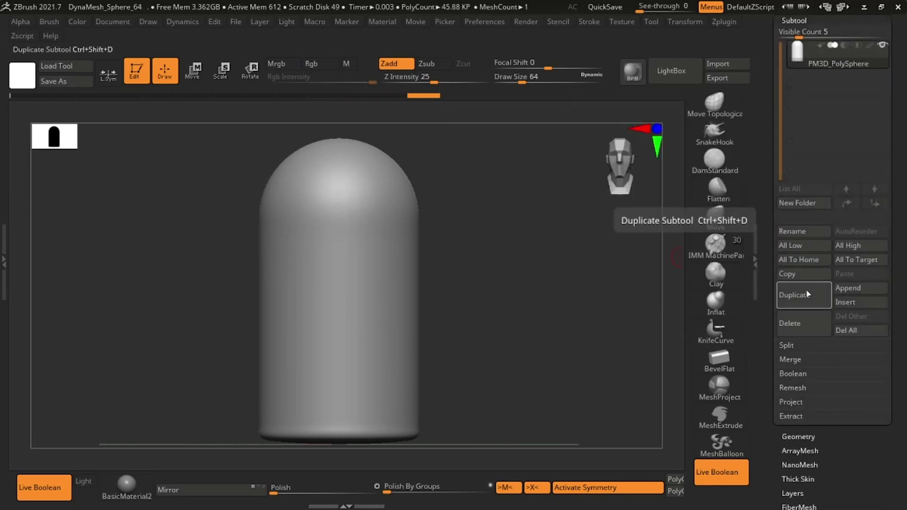
left_click(808, 294)
left_click_drag(886, 123, 901, 164)
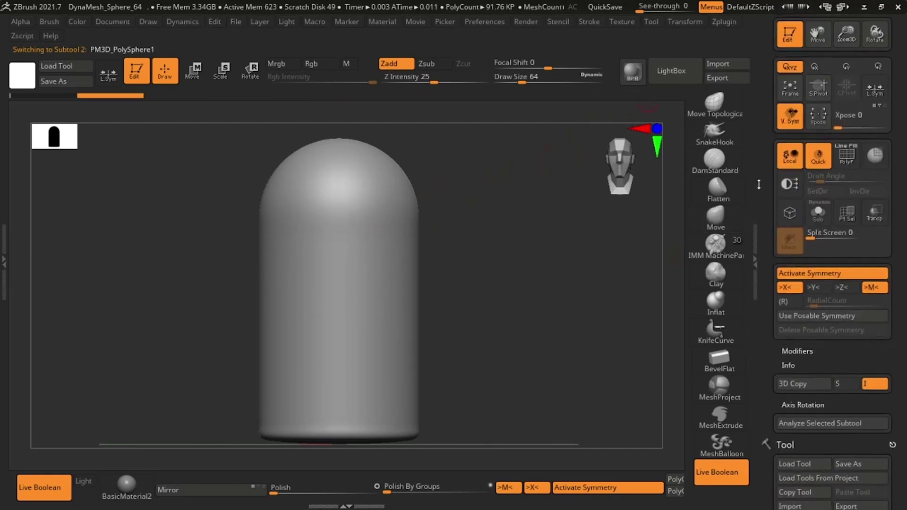
Preview the draft analysis shading and turn it off, leaving the polyframe display on with the Rotate gizmo active
left_click(685, 22)
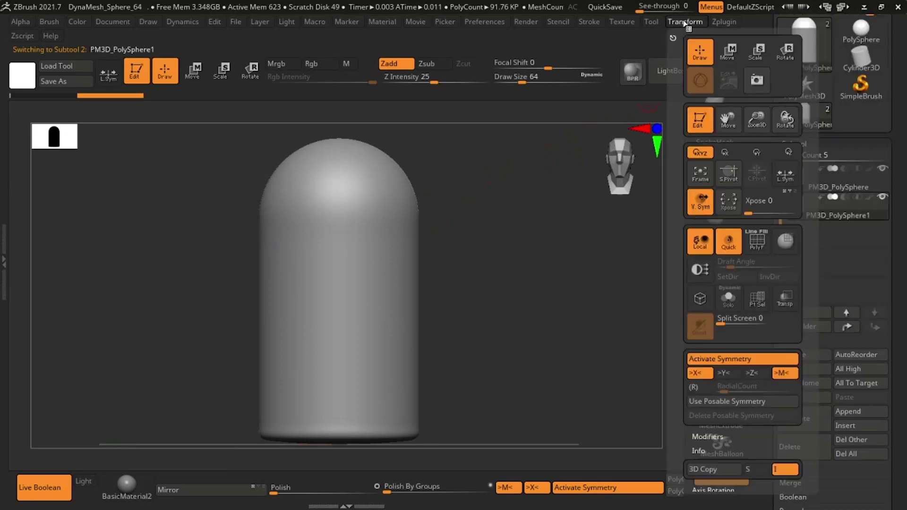
left_click(785, 241)
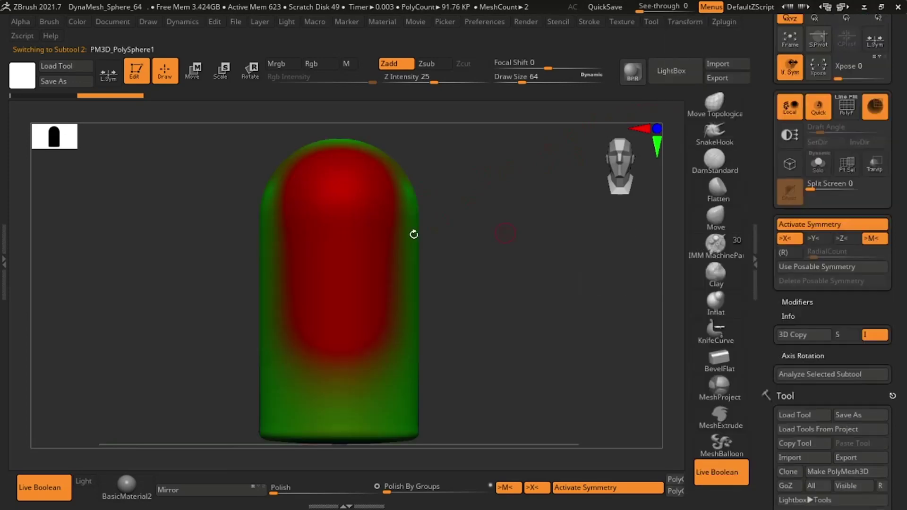
left_click(692, 23)
left_click(758, 247)
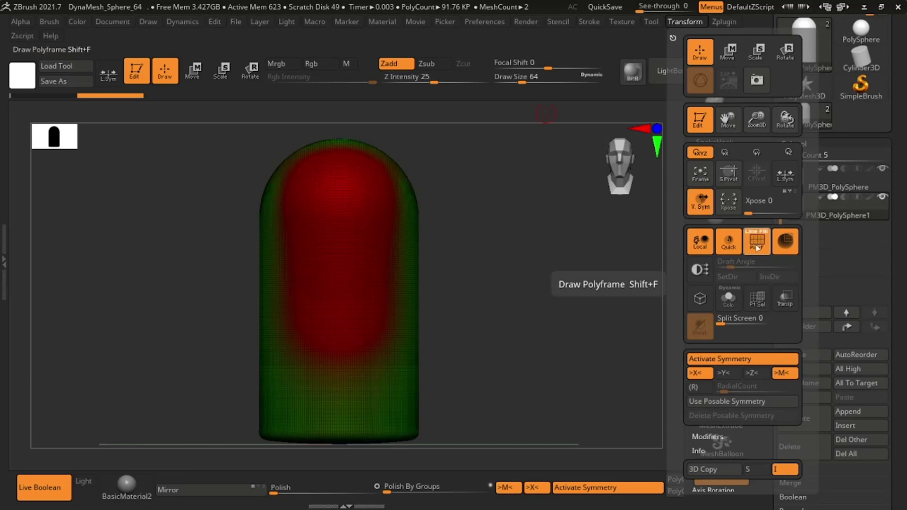
left_click(785, 243)
key("r")
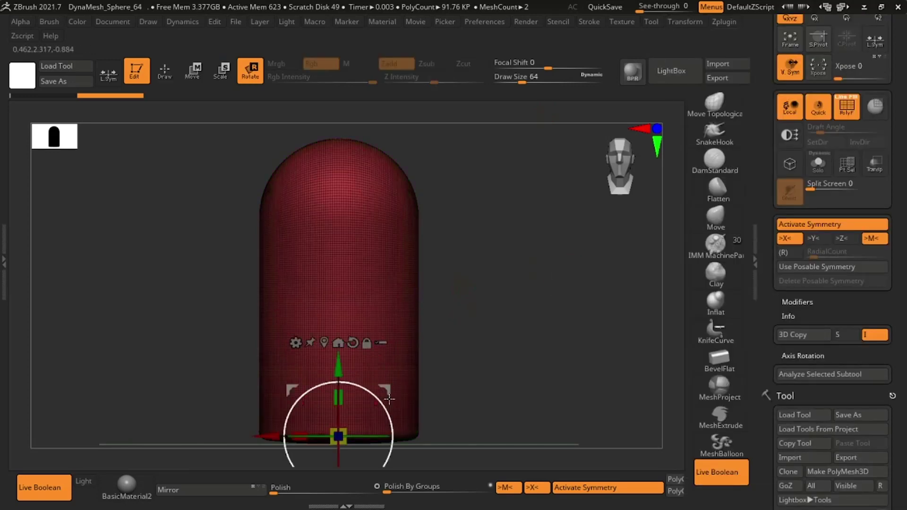
Set the duplicated capsule subtool to Boolean subtraction and keep it as the active subtool
left_click_drag(899, 252, 903, 115)
mouse_move(809, 190)
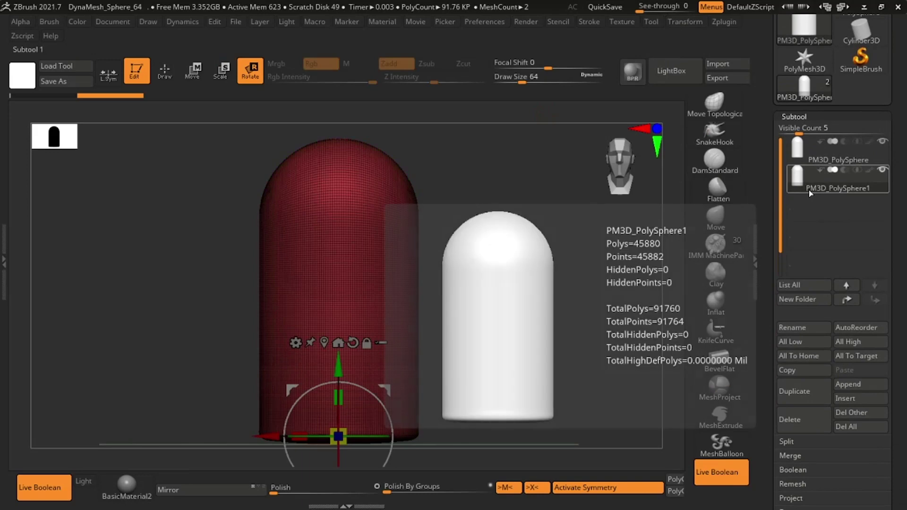
left_click(844, 170)
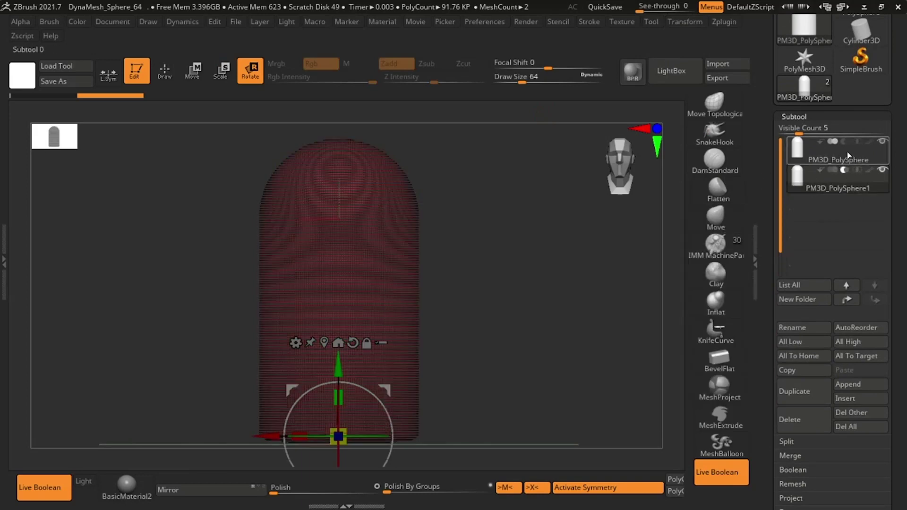
left_click_drag(339, 439, 338, 439)
left_click_drag(515, 298, 559, 260, "alt")
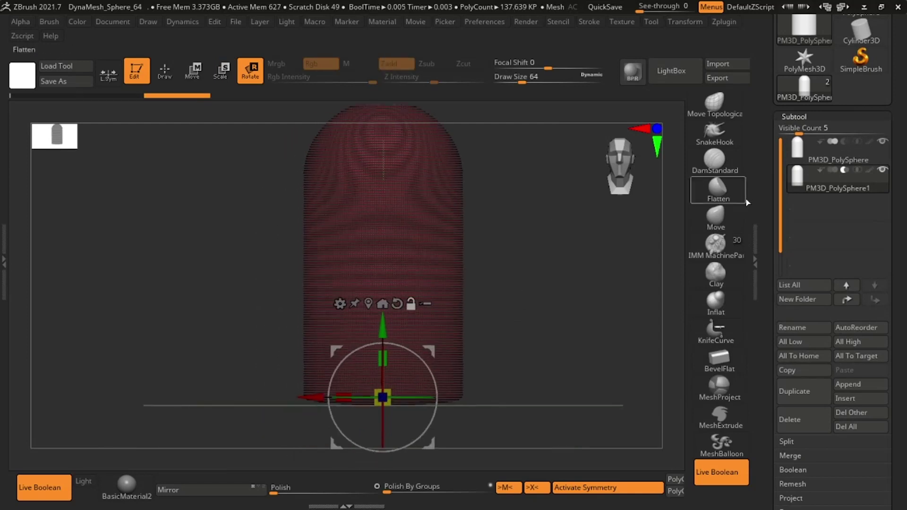
left_click(812, 156)
left_click(798, 178)
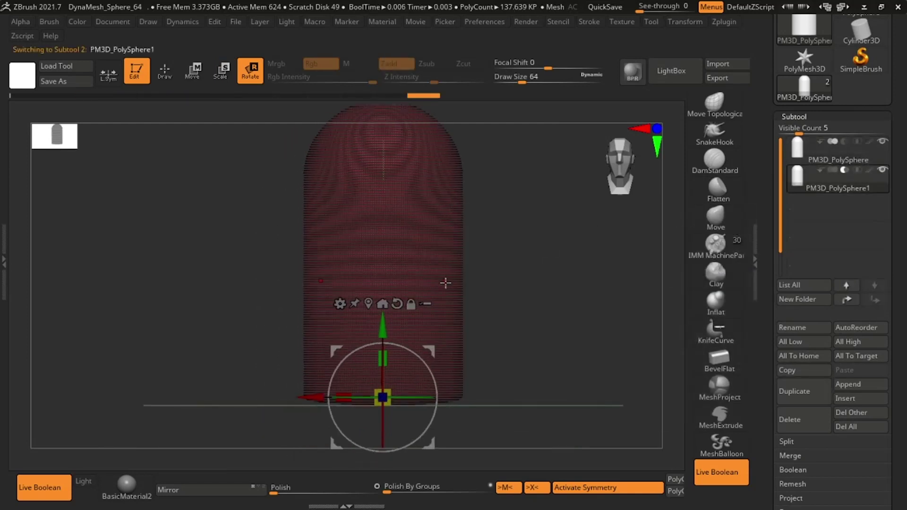
key("w")
left_click(378, 387)
left_click_drag(378, 387, 359, 372)
key("ctrl+z")
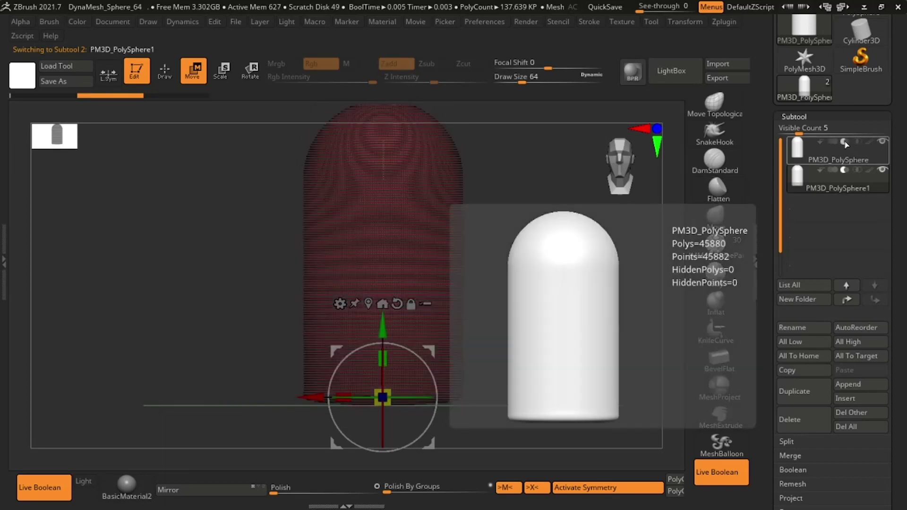
Set the original capsule subtool to Boolean subtraction as well, with the duplicate as the active subtool
left_click(840, 179)
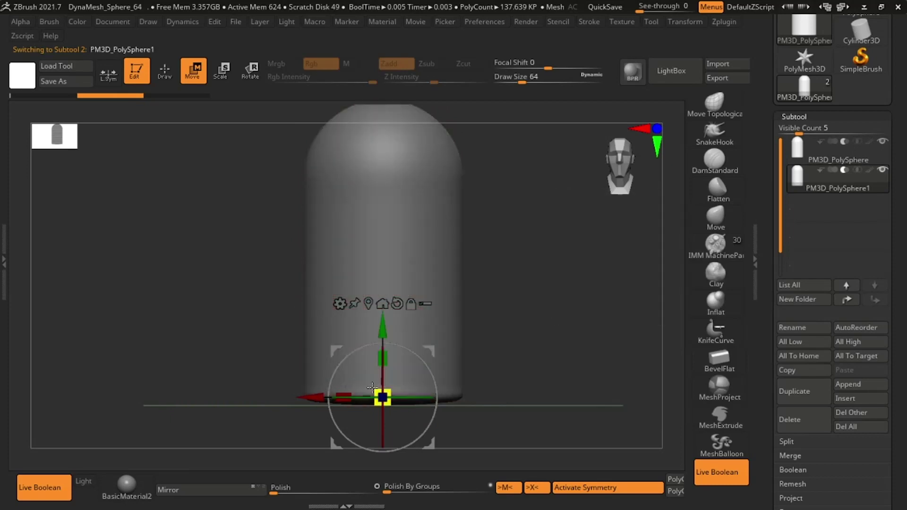
Turn on the ghost transparency display so the duplicated capsule can be adjusted inside the original
mouse_move(311, 397)
left_mouse_down()
mouse_move(362, 396)
mouse_move(311, 397)
left_mouse_up()
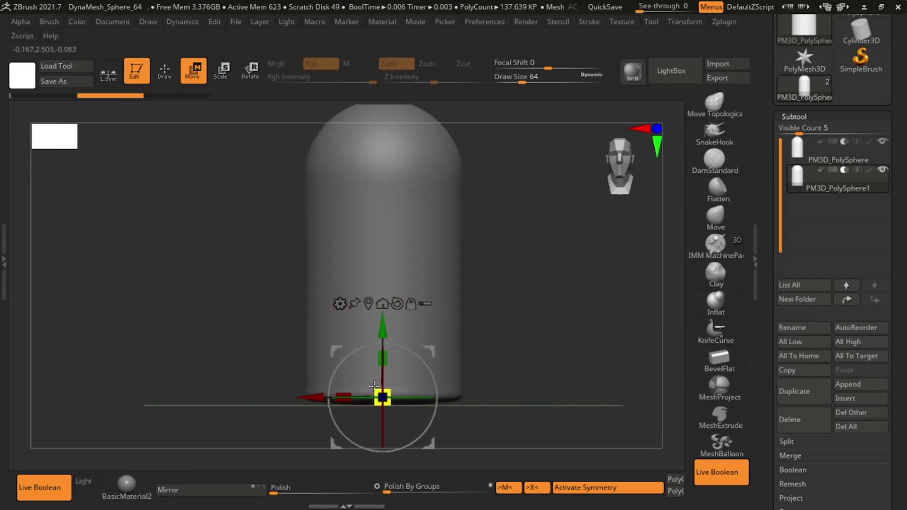
left_click_drag(414, 393, 628, 232)
left_click(651, 21)
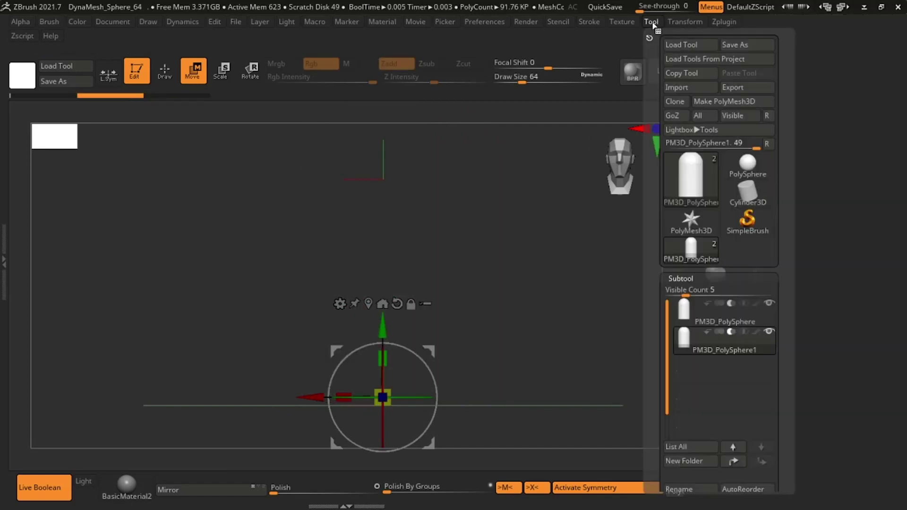
left_click(685, 22)
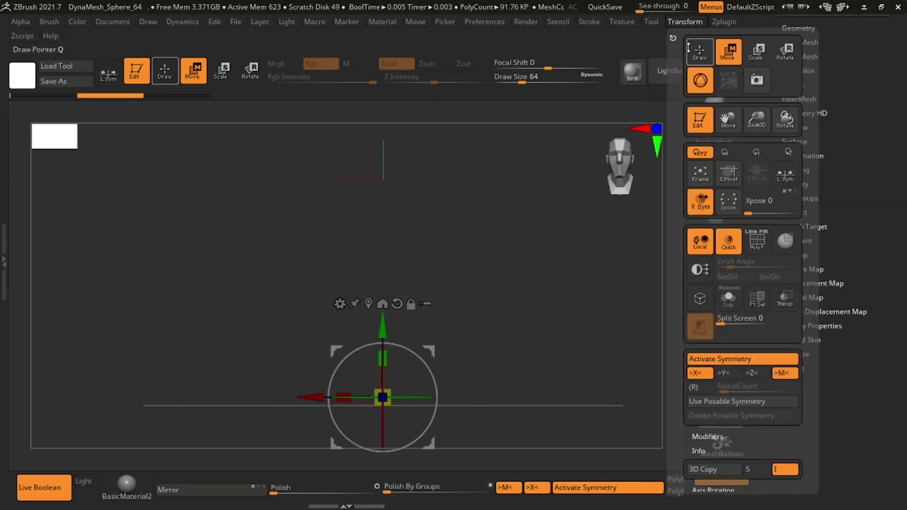
left_click(785, 298)
Scale the duplicated capsule down slightly and raise it inside the original, leaving a thin wall around the sides and dome
left_click_drag(386, 391, 326, 366)
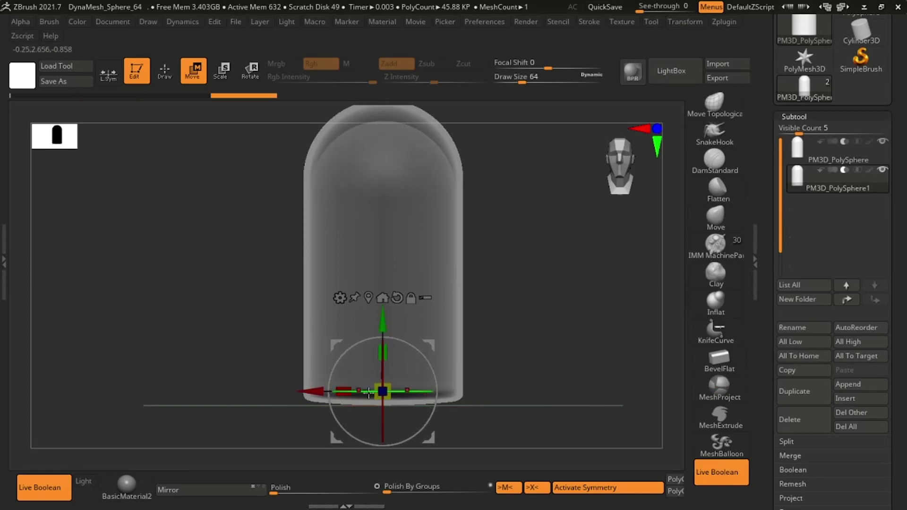
left_click_drag(388, 321, 387, 297)
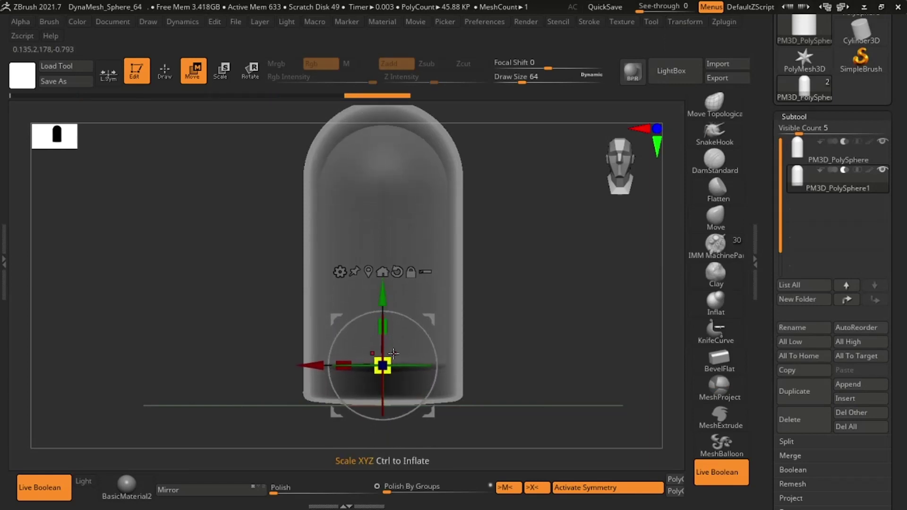
left_click_drag(387, 358, 387, 359)
left_click_drag(508, 260, 509, 300, "alt")
left_click(385, 369, "ctrl")
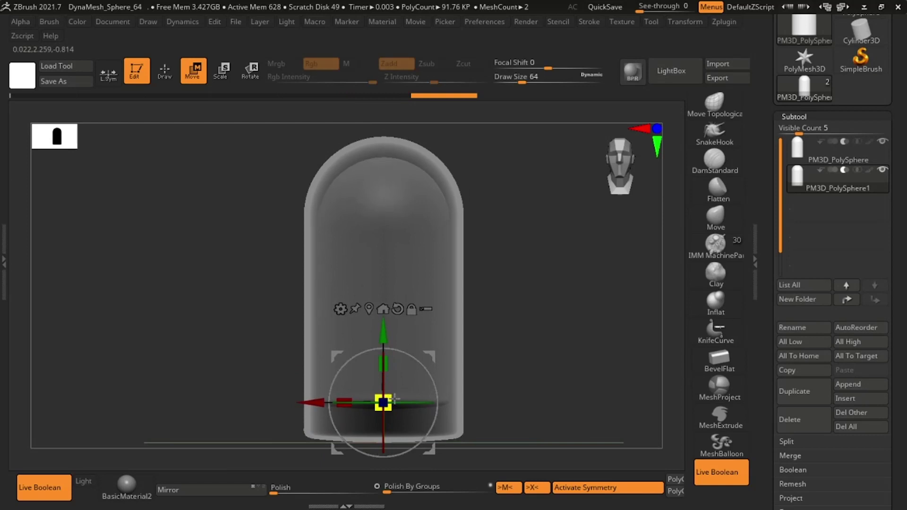
key("ctrl+z")
left_click_drag(384, 326, 384, 337)
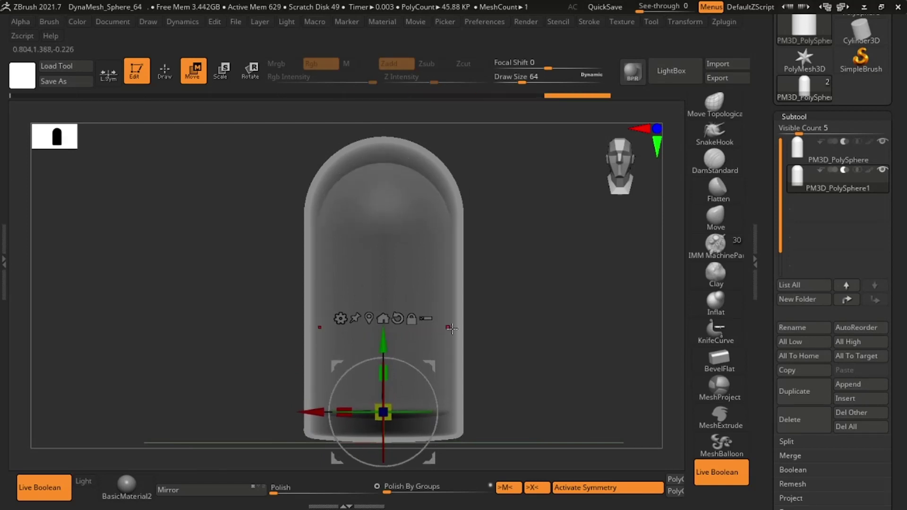
Return to Draw mode and turn off the transparency display
left_click(165, 71)
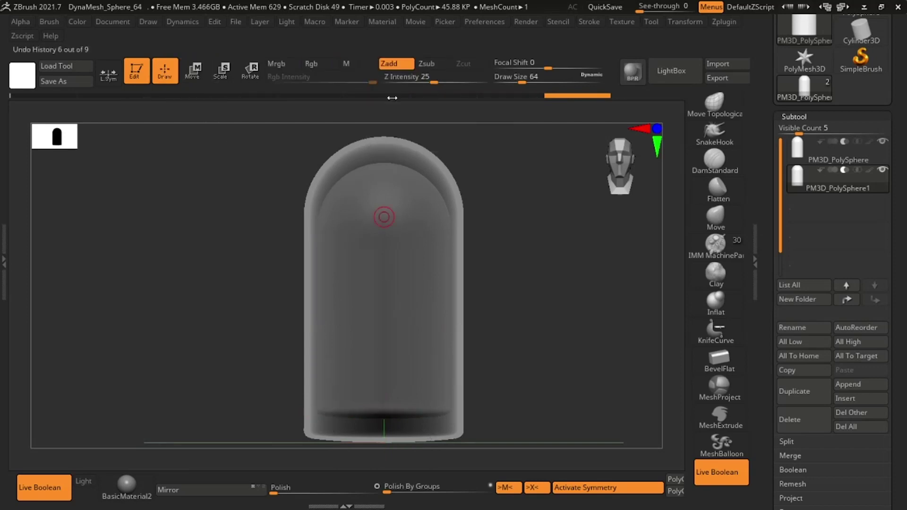
left_click(681, 23)
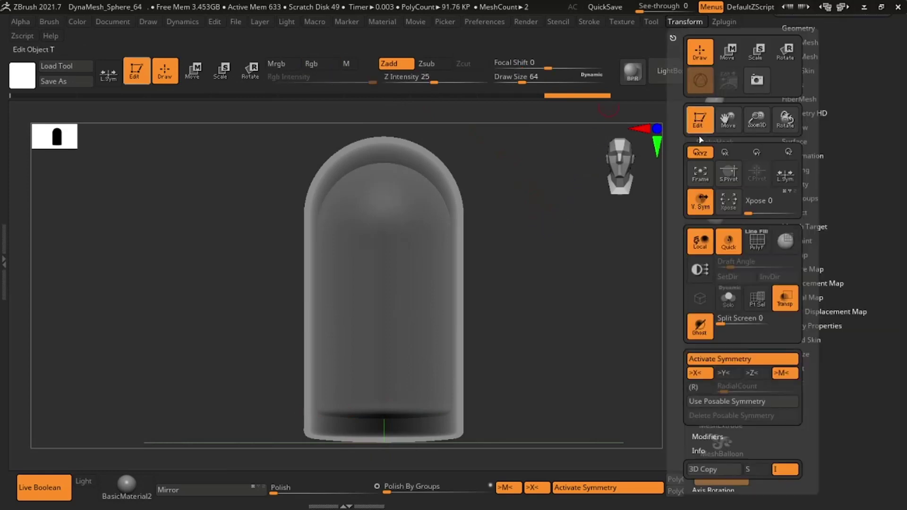
left_click(784, 296)
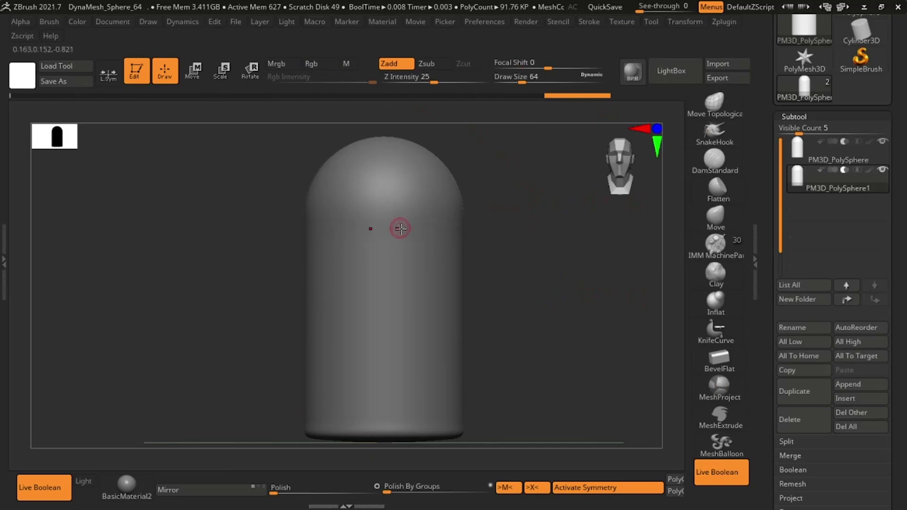
Choose the IMM Boolean insert-mesh brush
mouse_move(717, 249)
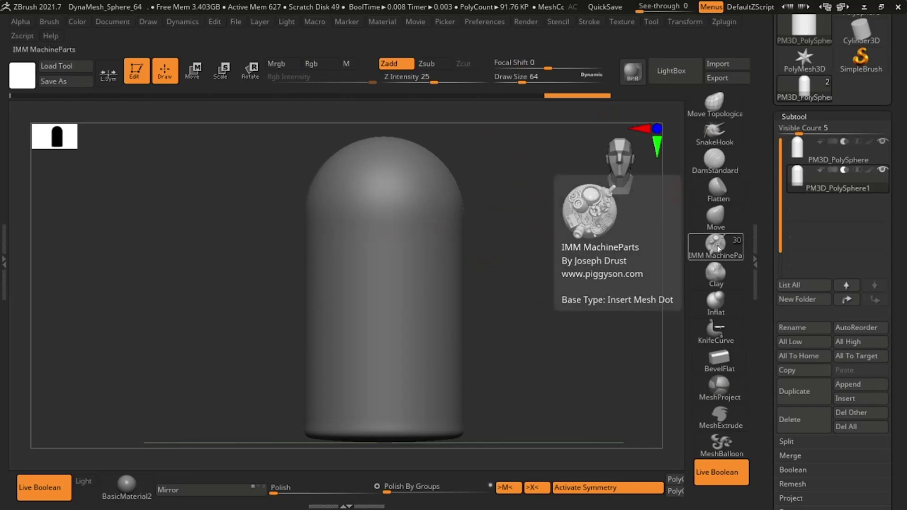
key("b")
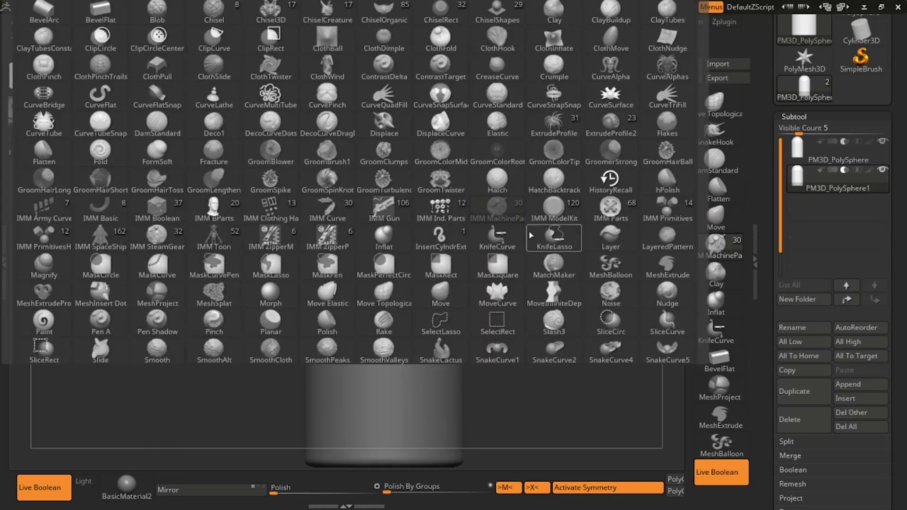
key("i")
left_click(152, 208)
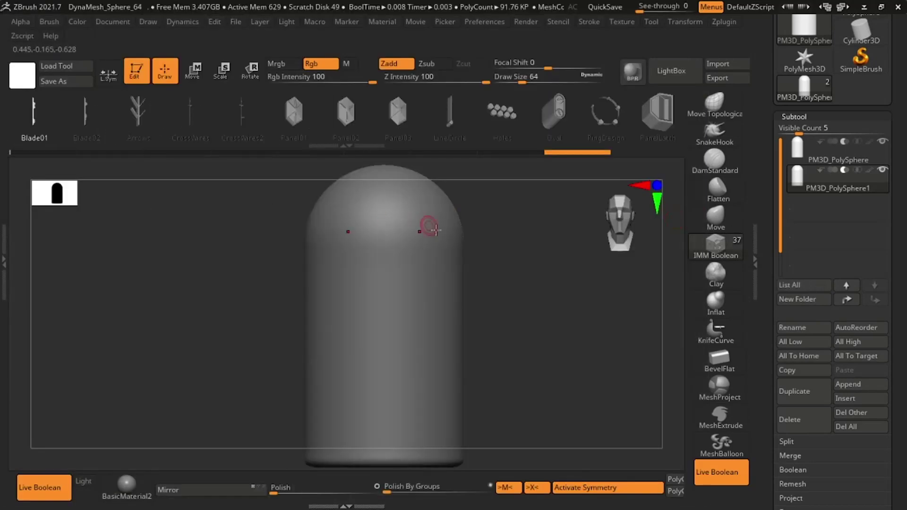
Try inserting mirrored Oval parts on the dome and the cylinder wall, and undo them
left_click(554, 113)
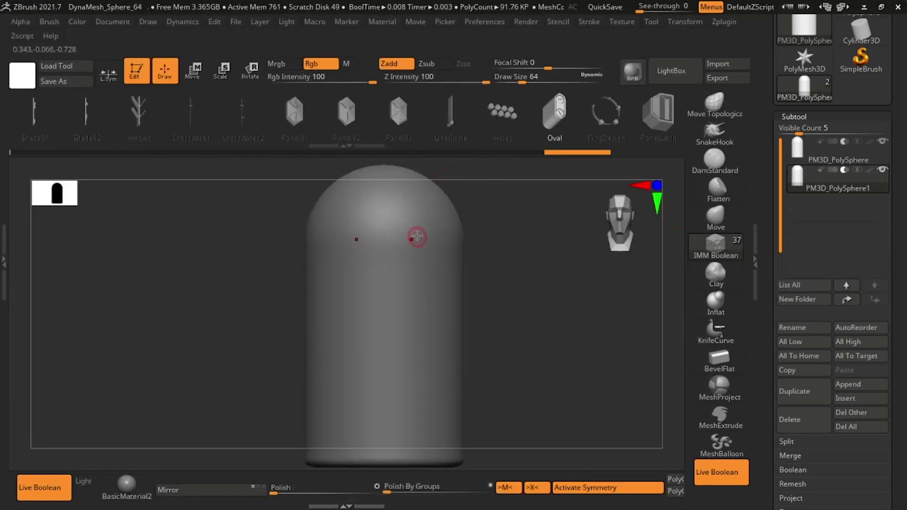
mouse_move(423, 222)
left_mouse_down()
mouse_move(453, 253)
mouse_move(541, 267)
mouse_move(534, 259)
mouse_move(566, 318)
mouse_move(592, 312)
left_mouse_up()
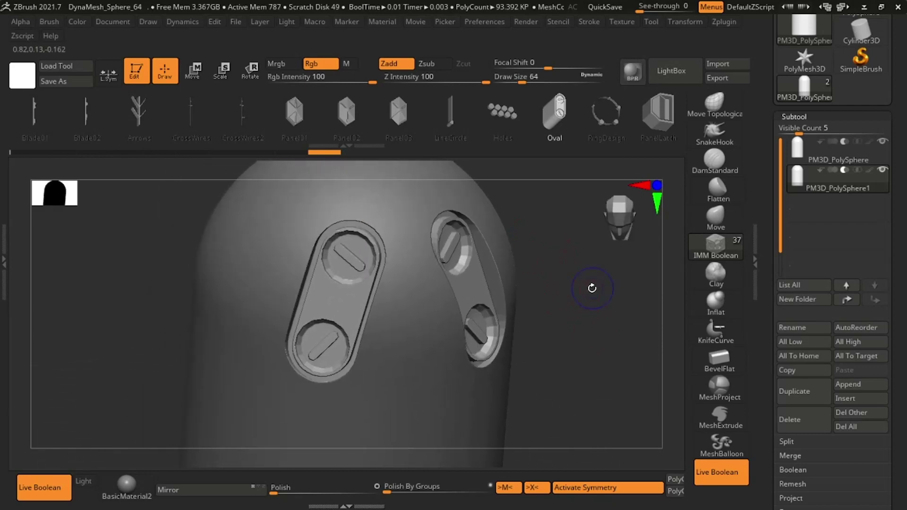
mouse_move(590, 407)
left_mouse_down()
mouse_move(575, 370)
mouse_move(619, 331)
mouse_move(567, 291)
left_mouse_up()
left_click_drag(338, 315, 345, 378)
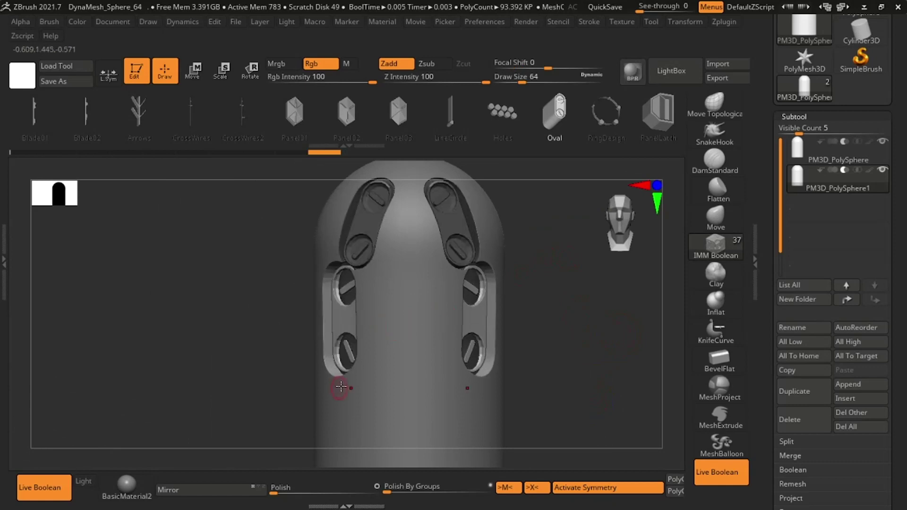
left_click_drag(602, 282, 541, 307)
key("ctrl+z")
key("ctrl+z")
key("ctrl+z")
Try inserting a PanelLatch part on the front of the cylinder body, and undo it
left_click(632, 120)
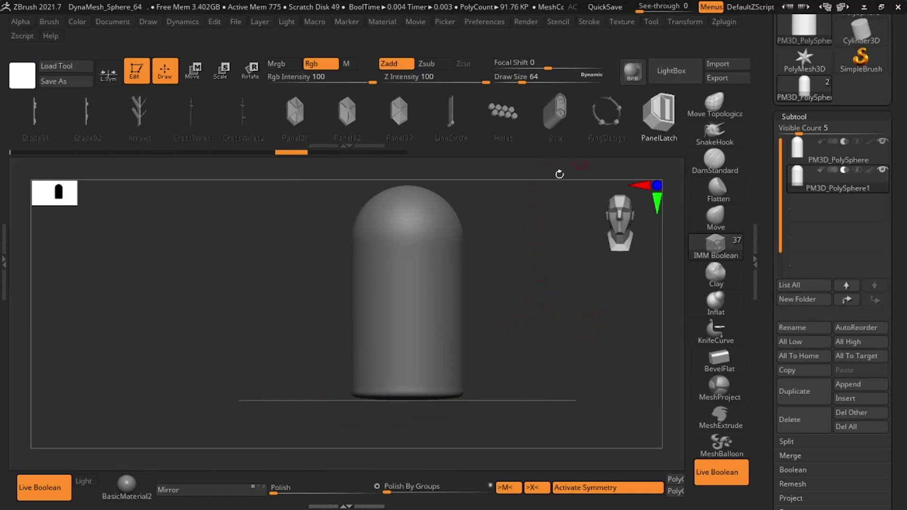
left_click_drag(412, 260, 419, 310)
key("ctrl+z")
Choose the Flatten brush, add front-to-back symmetry to the duplicate, and enlarge the draw size to about 331
mouse_move(512, 245)
left_mouse_down()
mouse_move(529, 249)
mouse_move(521, 293)
left_mouse_up()
left_click(719, 198)
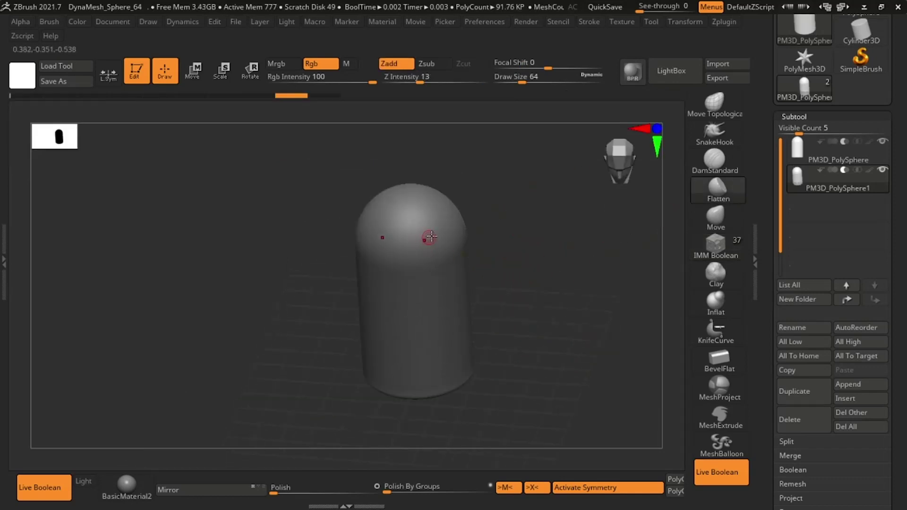
left_click(685, 21)
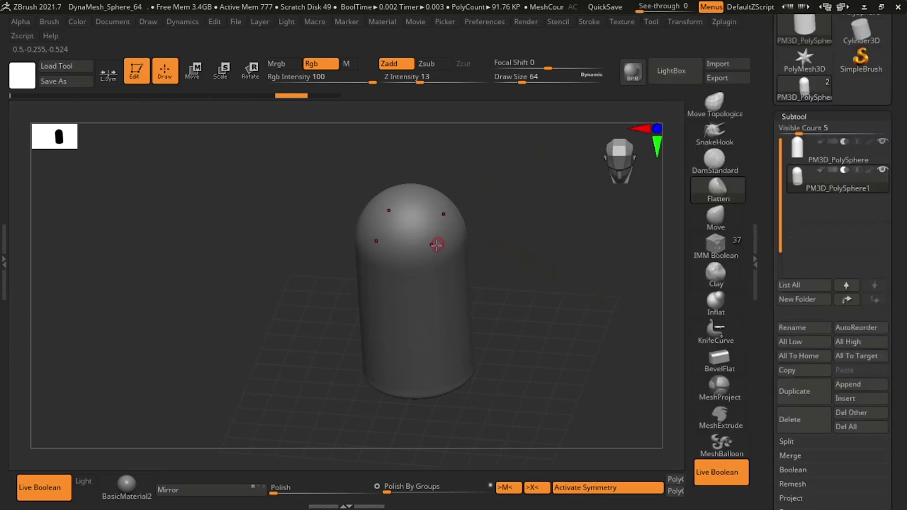
key("space")
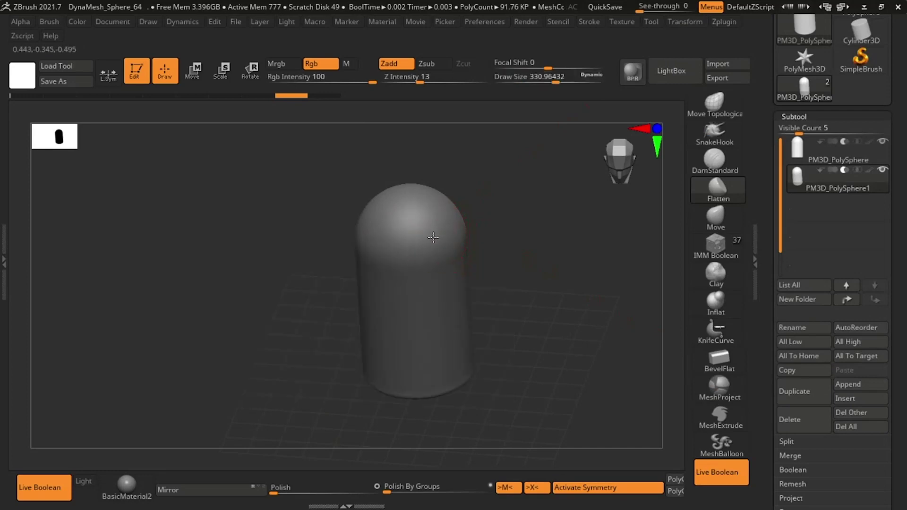
Make the original capsule the active subtool and add front-to-back symmetry to it as well
left_click(431, 238, "alt")
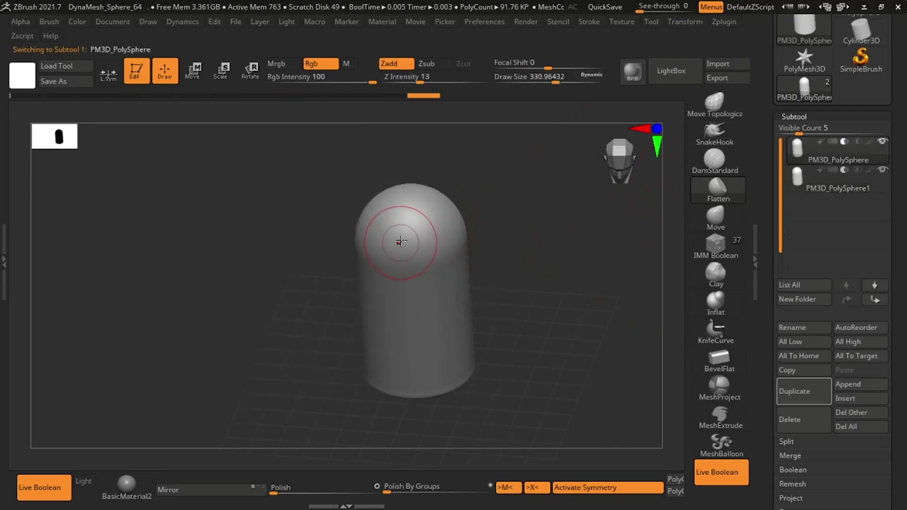
left_click_drag(488, 194, 504, 280)
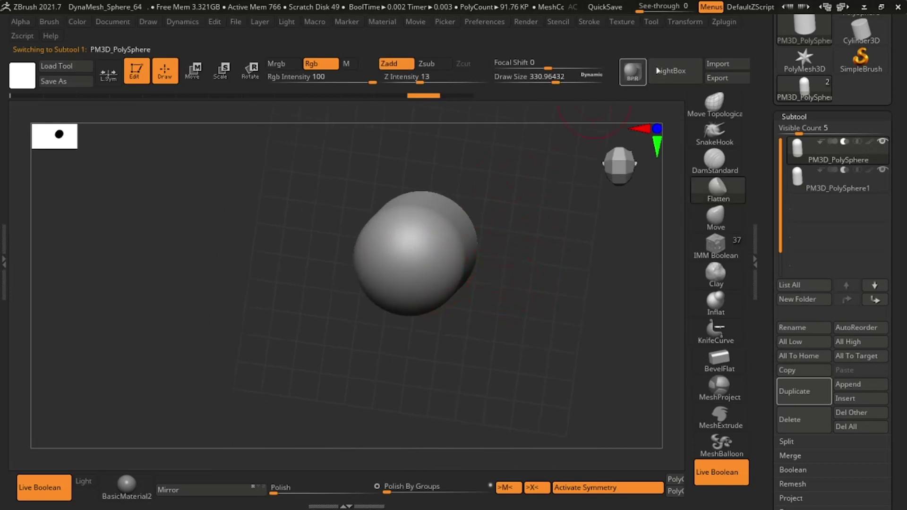
left_click(702, 23)
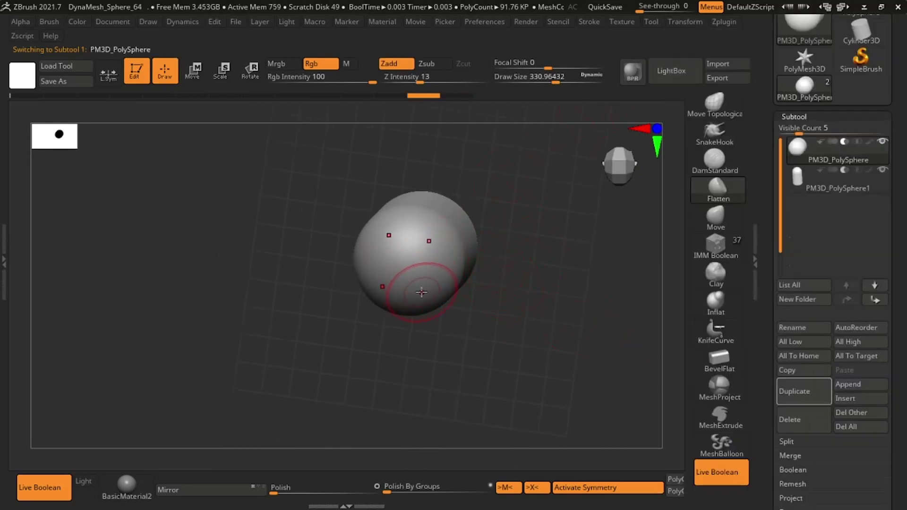
Flatten four symmetric round spots on the original capsule's dome, with the focal shift set to -28
left_click_drag(424, 293, 454, 288)
key("space")
left_click_drag(420, 316, 411, 317)
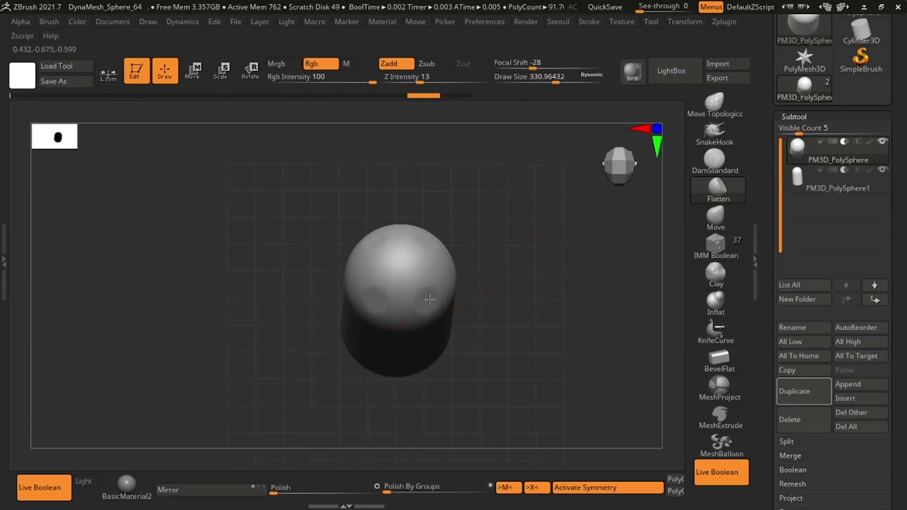
left_click_drag(482, 291, 520, 246)
Make the duplicated capsule active and choose the PowerDetail part of the IMM Boolean brush
left_click(803, 179)
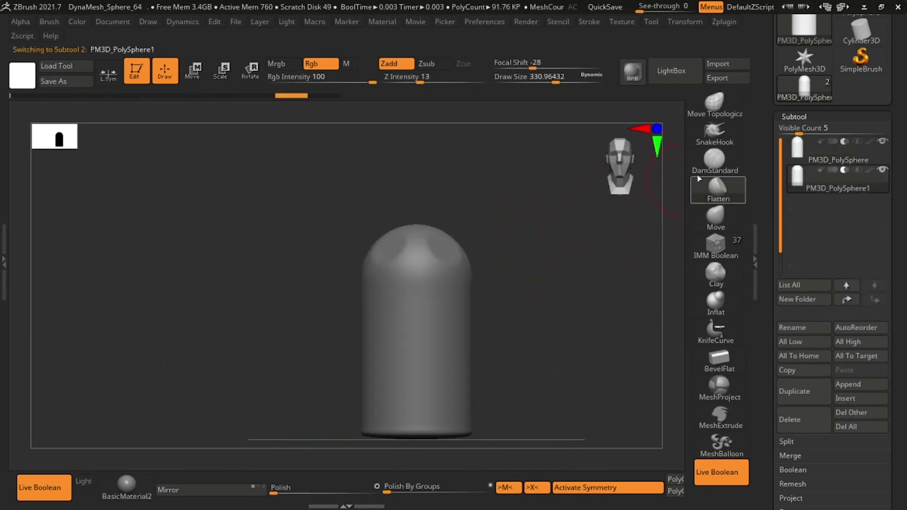
left_click(714, 245)
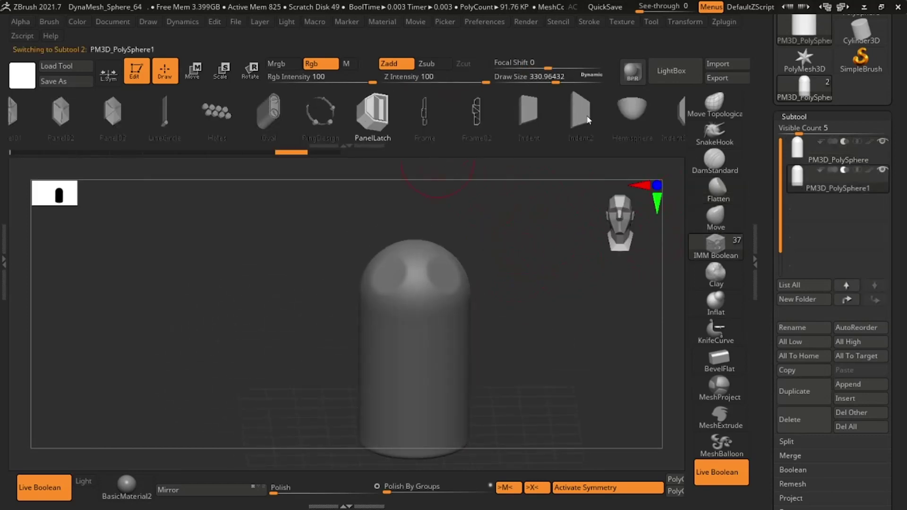
left_click_drag(519, 228, 510, 316, "alt")
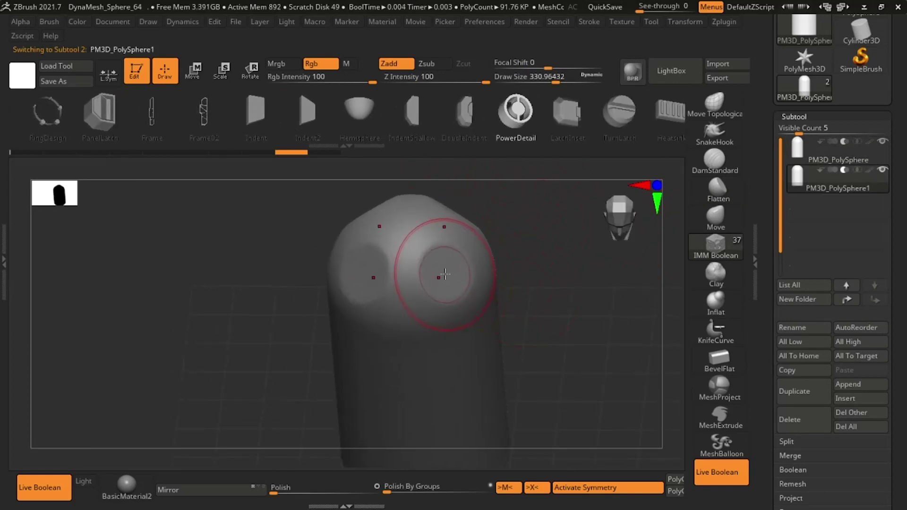
Try inserting the PowerDetail part on the flattened spots of the dome, and undo it
left_click_drag(460, 275, 544, 302)
left_click_drag(543, 303, 586, 359, "alt")
key("ctrl+z")
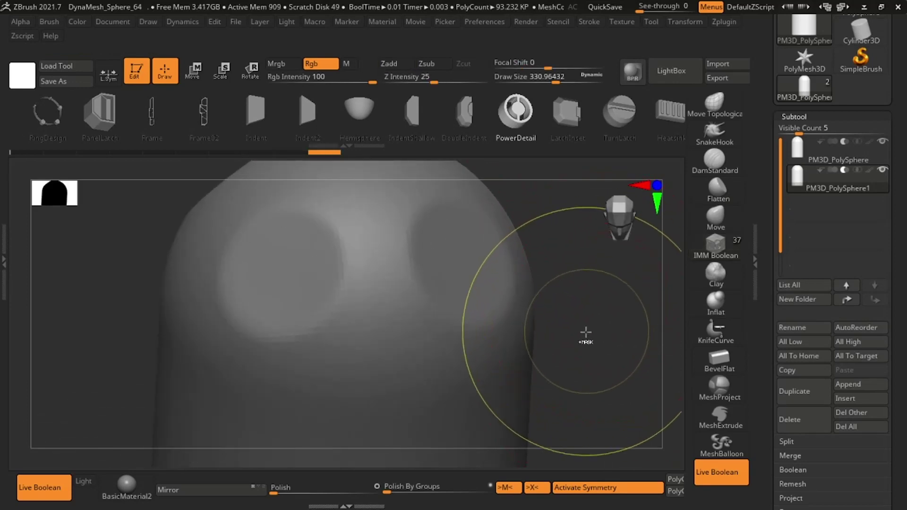
left_click_drag(617, 298, 581, 344, "ctrl")
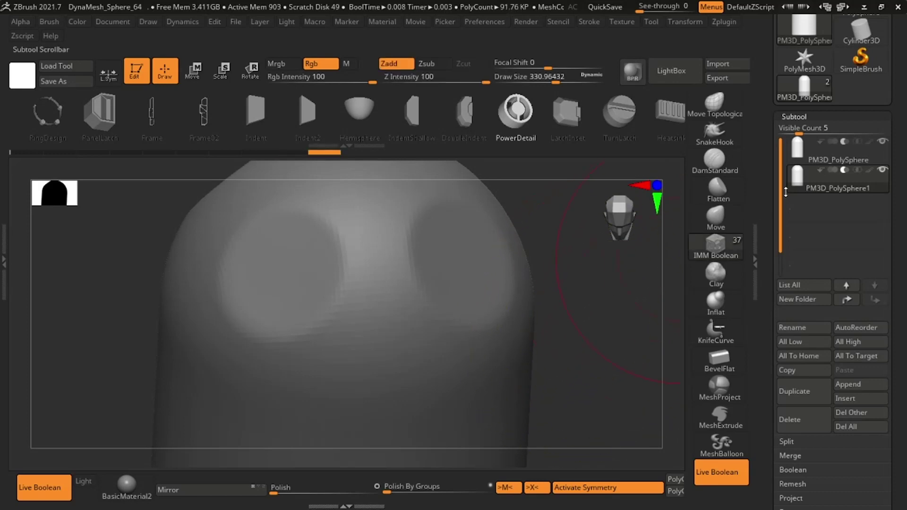
Subdivide the duplicated capsule to SDiv 2 and delete its lower subdivision level
left_click(867, 181)
scroll(895, 115, "down", 5)
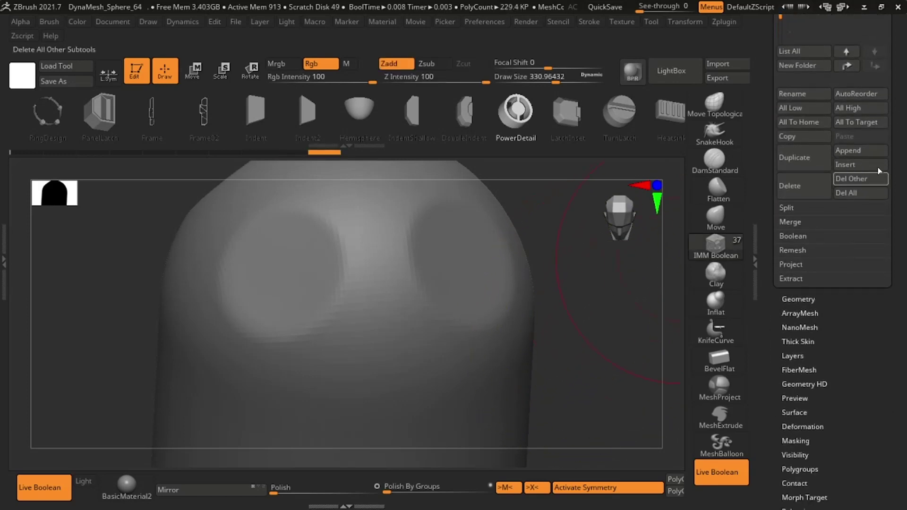
left_click_drag(890, 165, 889, 244)
left_click(797, 377)
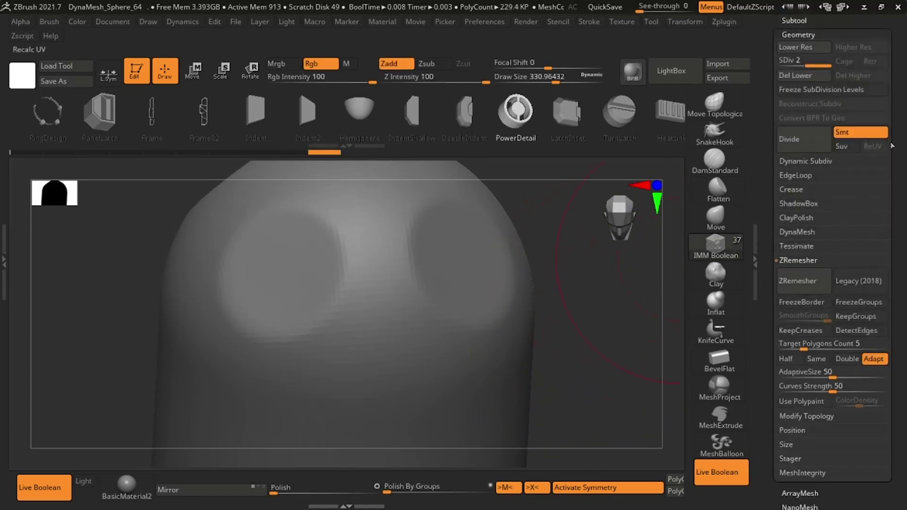
scroll(870, 71, "up", 1)
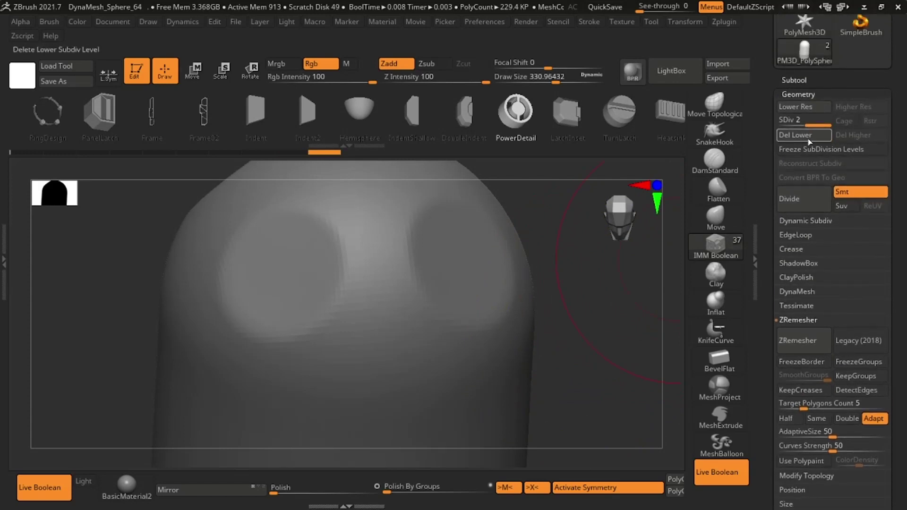
Check the subdivision level of the original capsule, and make the duplicated capsule active again
left_click(796, 82)
left_click(804, 70)
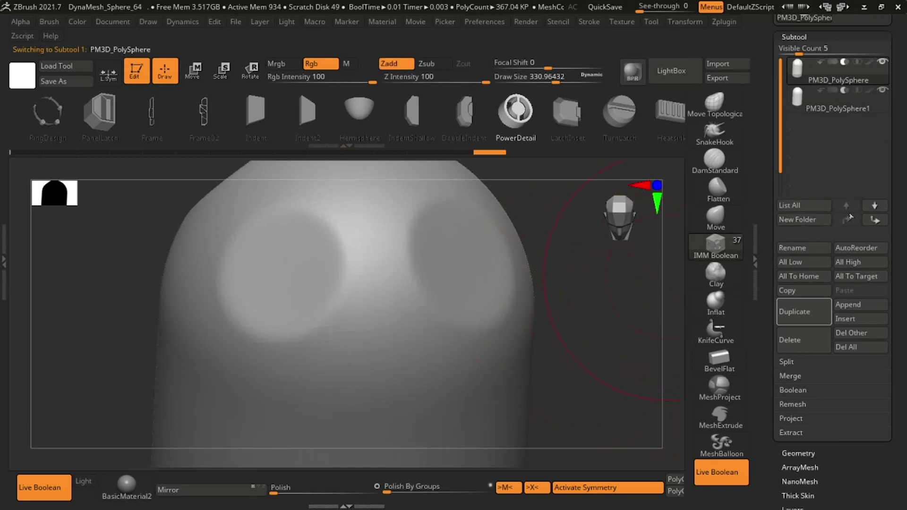
scroll(903, 232, "down", 3)
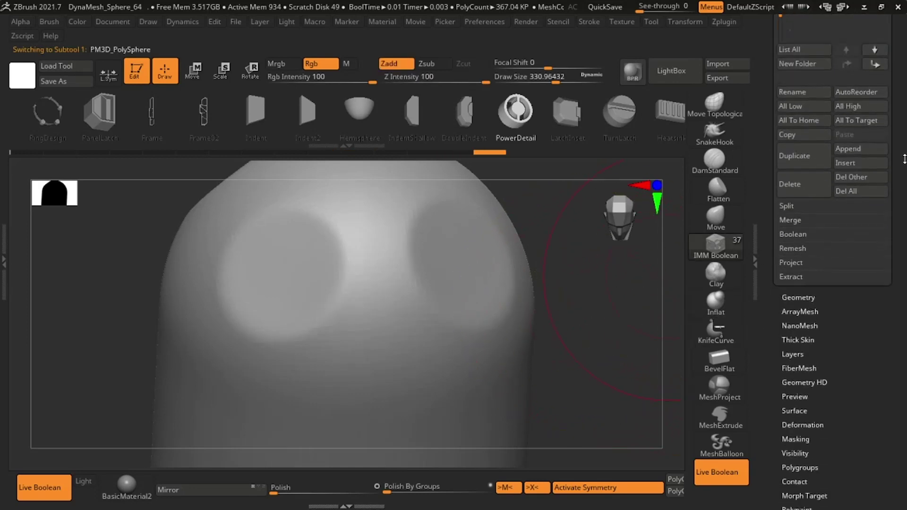
left_click(803, 290)
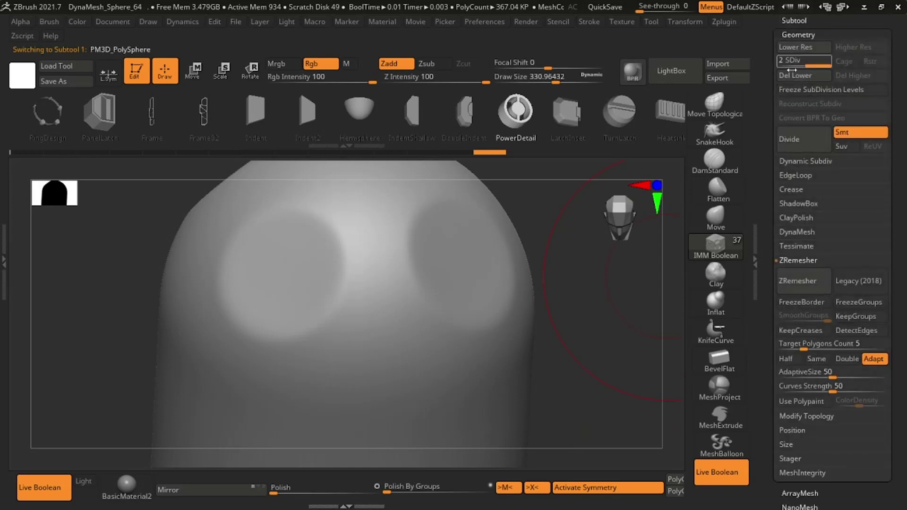
left_click(794, 21)
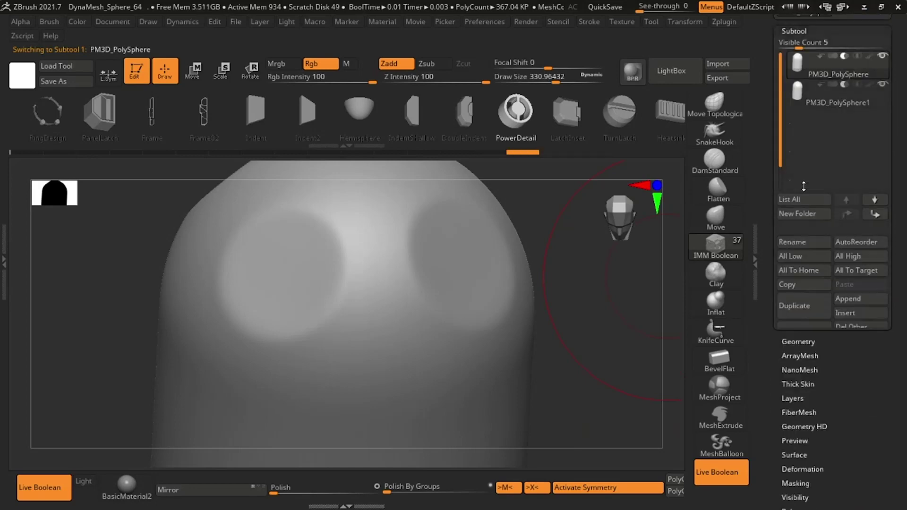
left_click(806, 104)
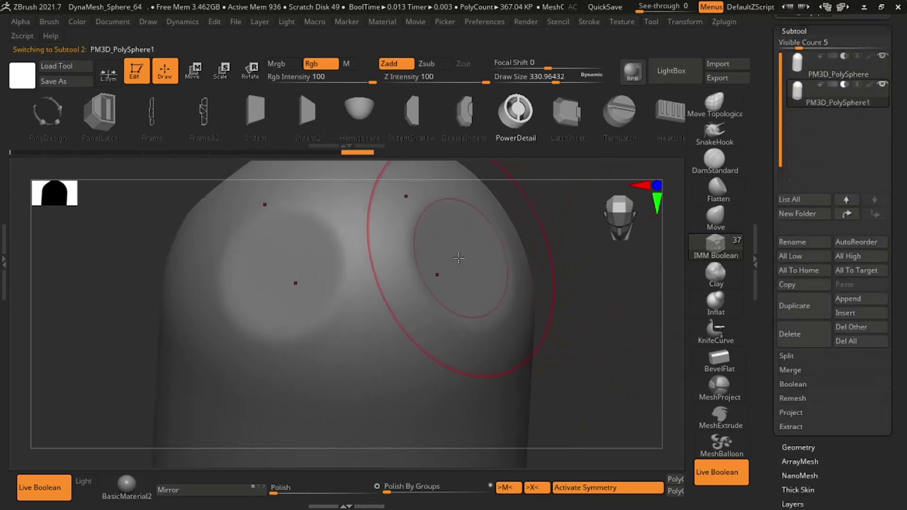
Try inserting the PowerDetail part on a flattened dome spot and undo it, with the draw size set to about 163
mouse_move(467, 263)
left_mouse_down()
mouse_move(574, 239)
mouse_move(462, 274)
mouse_move(558, 273)
left_mouse_up()
key("space")
key("ctrl+z")
left_click_drag(614, 269, 504, 253)
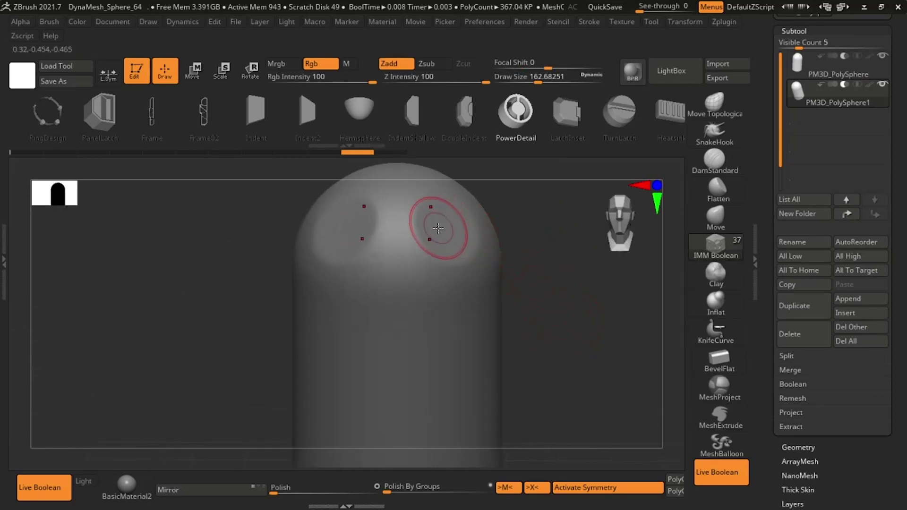
left_click_drag(454, 232, 508, 212)
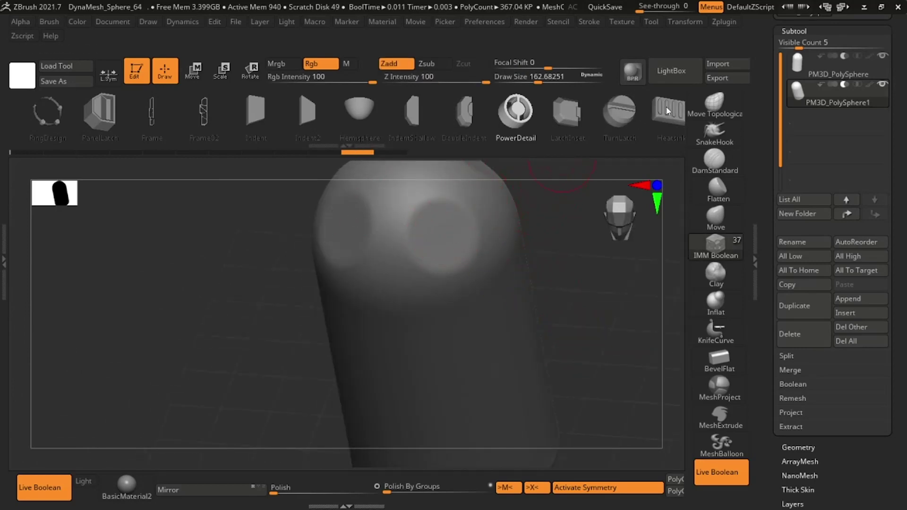
Choose the Circular_15 part of the IMM ModelKit brush for the flattened dome spots
key("b")
key("i")
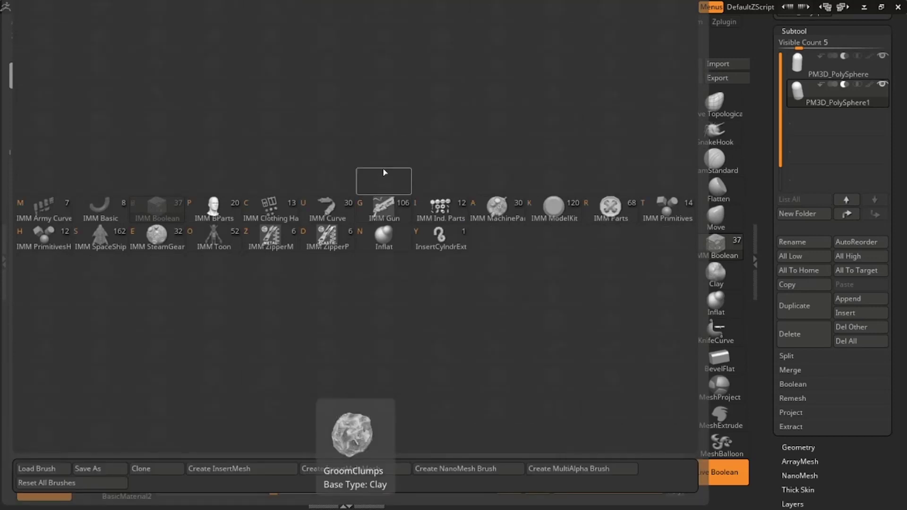
left_click(547, 208)
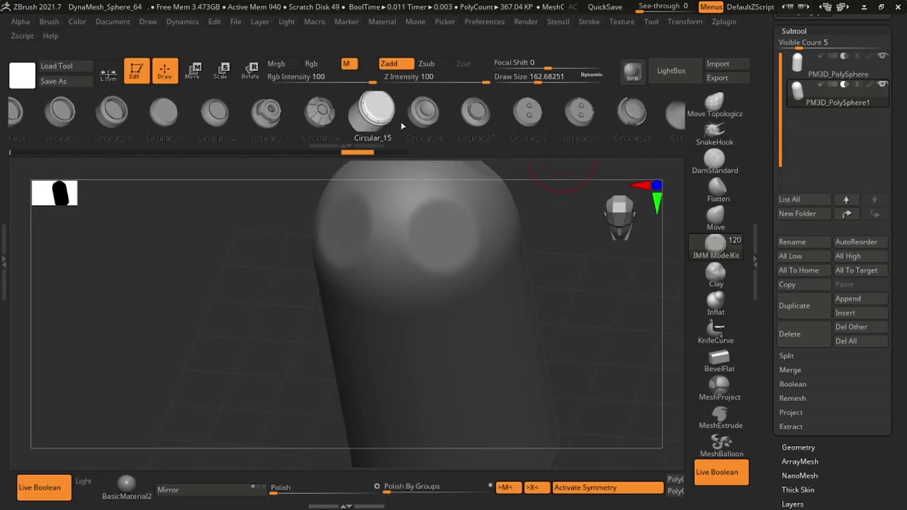
left_click_drag(562, 262, 587, 284)
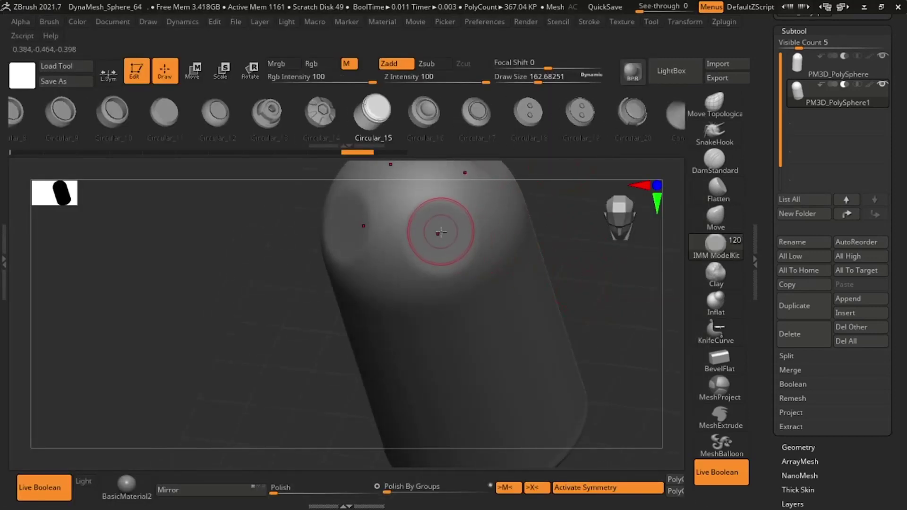
Try inserting the Circular_15 part on the flattened dome spots several times, undoing each attempt
left_click_drag(438, 237, 478, 244)
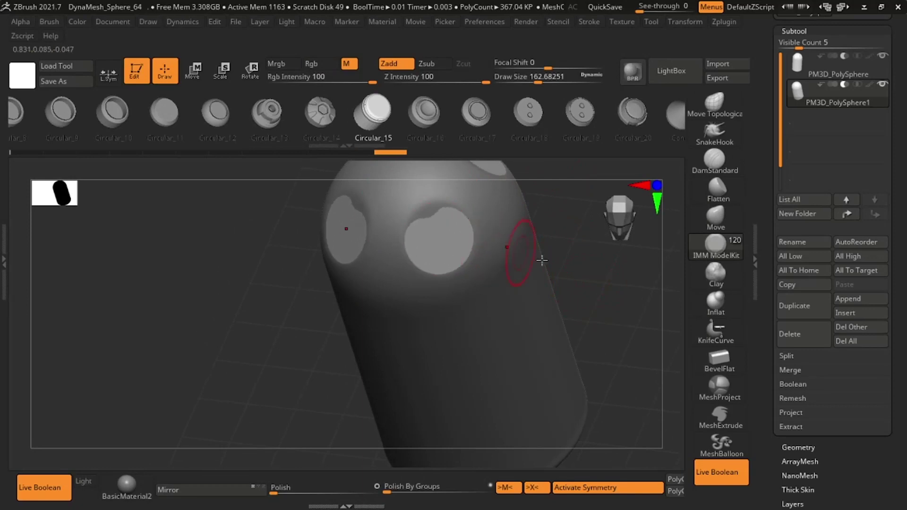
left_click_drag(567, 273, 526, 243)
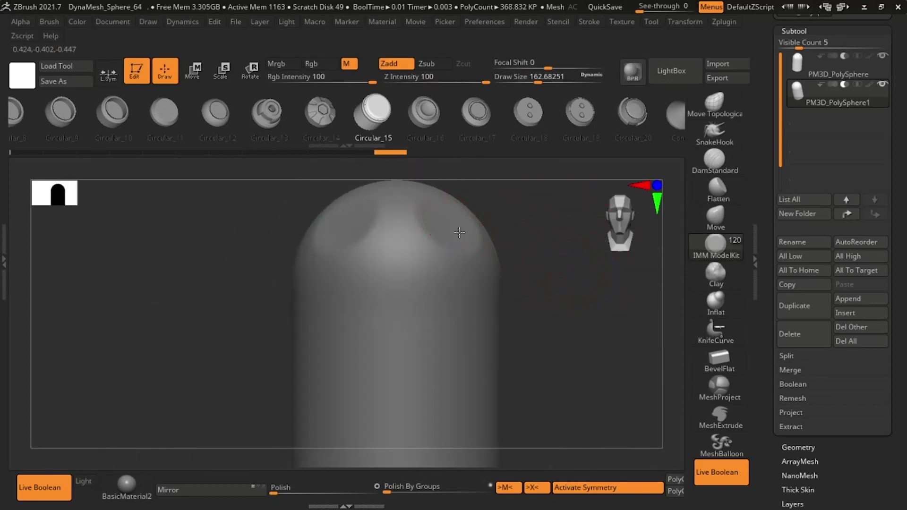
key("ctrl+z")
left_click_drag(442, 213, 561, 292)
key("ctrl+z")
left_click_drag(438, 229, 491, 278)
key("ctrl+z")
Insert the Circular_15 part on the flattened dome spots and adjust its position and size to cut full round recesses
left_click_drag(217, 370, 314, 304)
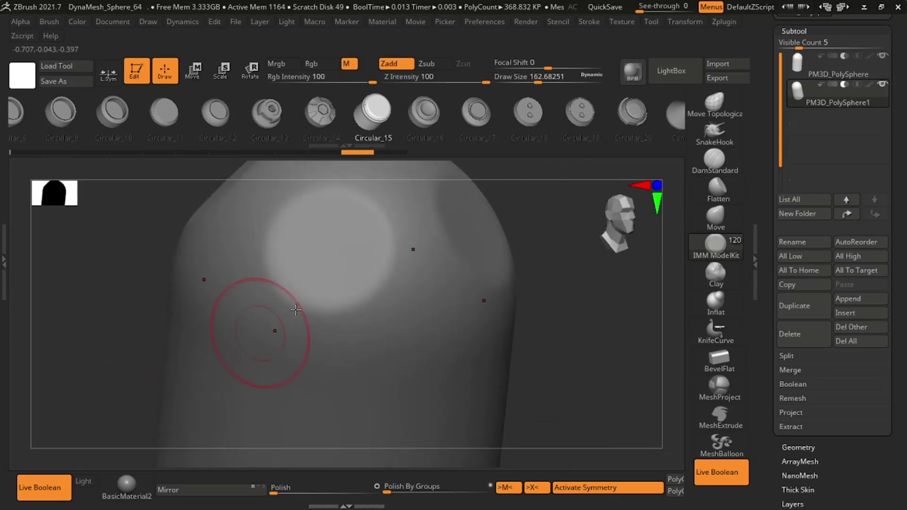
left_click_drag(354, 260, 378, 274)
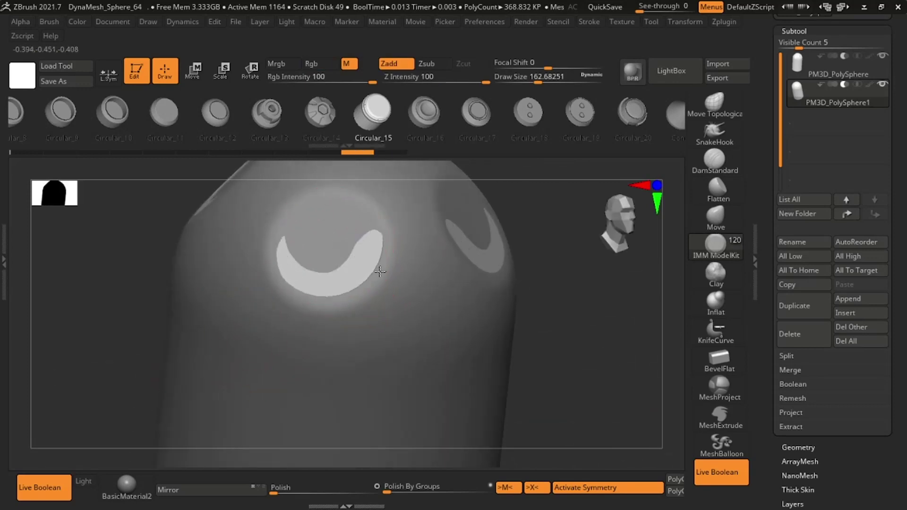
key("w")
left_click_drag(590, 312, 504, 250)
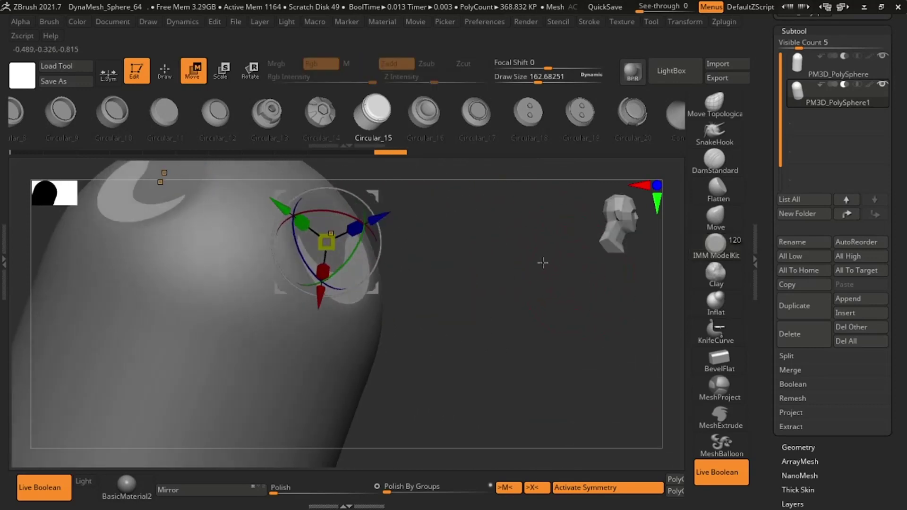
mouse_move(386, 216)
left_mouse_down()
mouse_move(376, 221)
mouse_move(386, 217)
left_mouse_up()
left_click_drag(504, 284, 597, 218)
left_click_drag(616, 304, 571, 212)
left_click(545, 184)
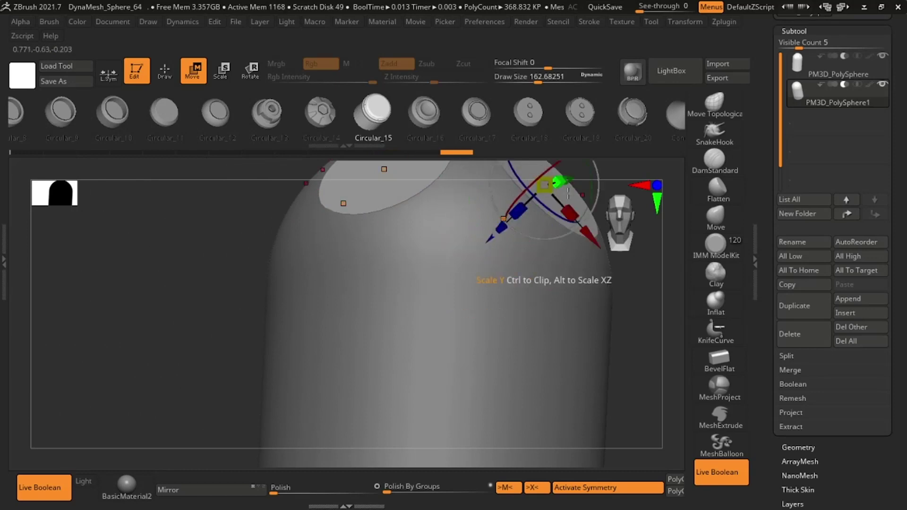
left_click_drag(656, 341, 628, 396, "alt")
left_click_drag(460, 292, 448, 307)
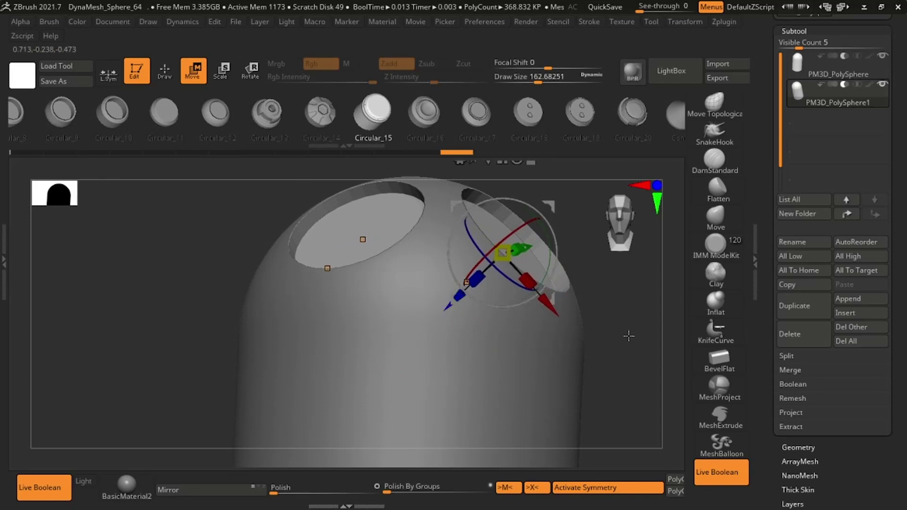
left_click_drag(628, 334, 600, 345)
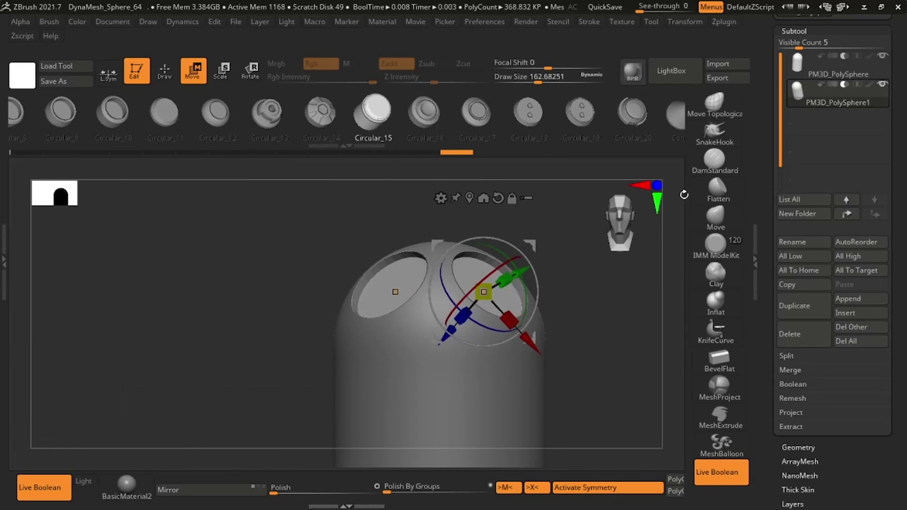
Switch back to the IMM Boolean brush with its PowerDetail part
left_click(720, 114)
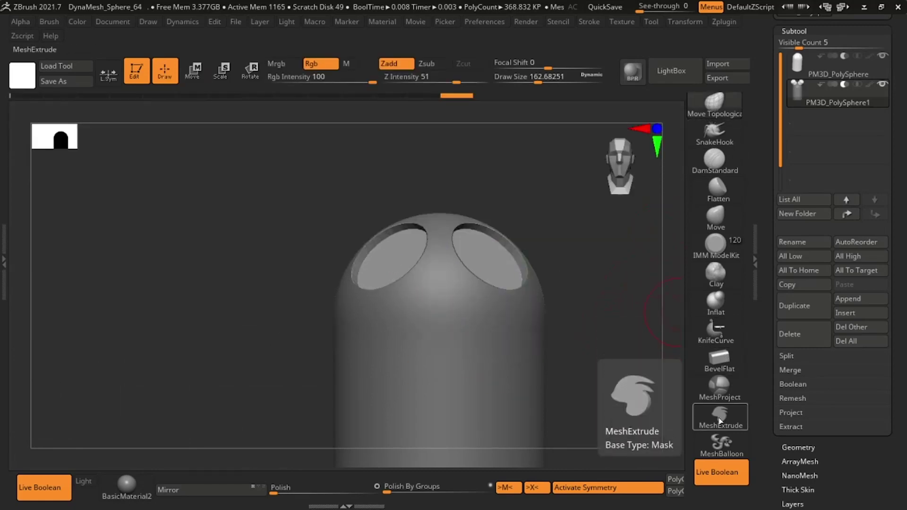
left_click(716, 244)
key("b")
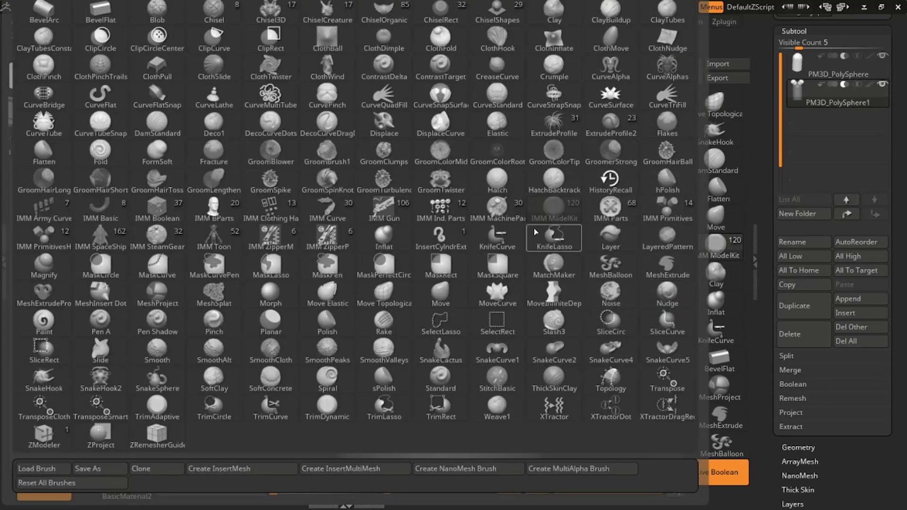
key("i")
left_click(156, 208)
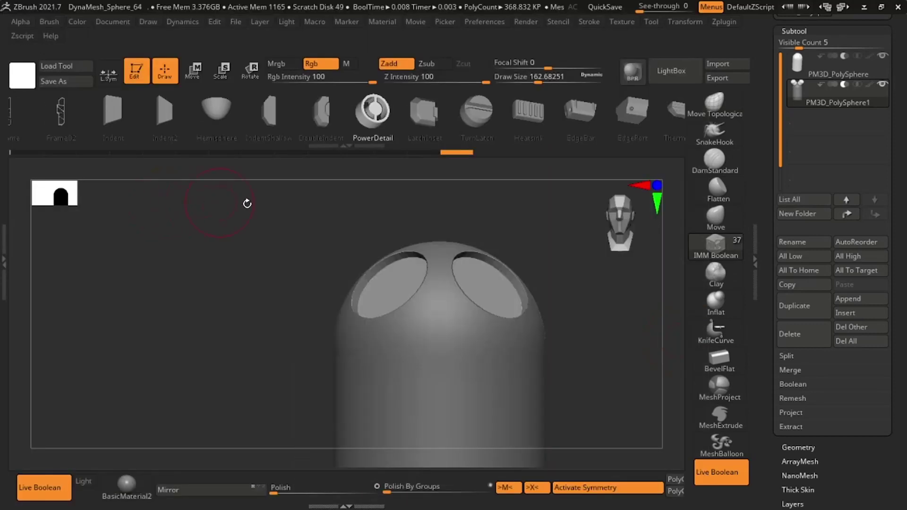
Insert the PowerDetail part into the round dome recesses, with the draw size set to about 116
left_click_drag(554, 276, 518, 289)
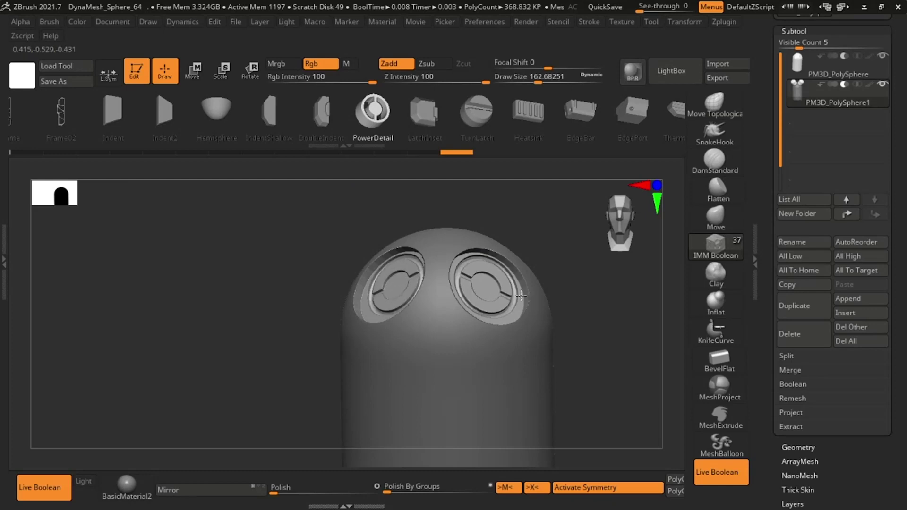
left_click_drag(567, 270, 569, 304)
key("space")
left_click_drag(489, 289, 526, 306)
left_click_drag(596, 296, 572, 272)
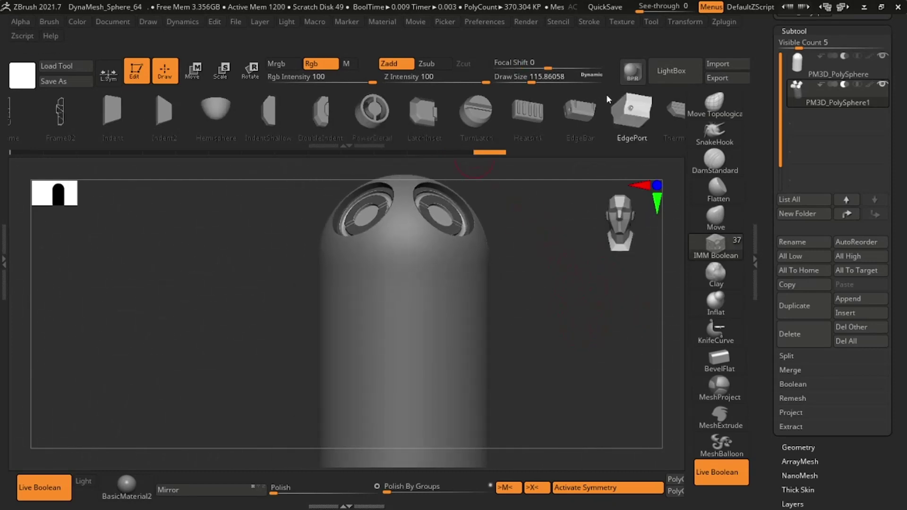
Try inserting the ThermalVent part on the front of the cylinder, undoing each attempt
left_click_drag(603, 95, 348, 110)
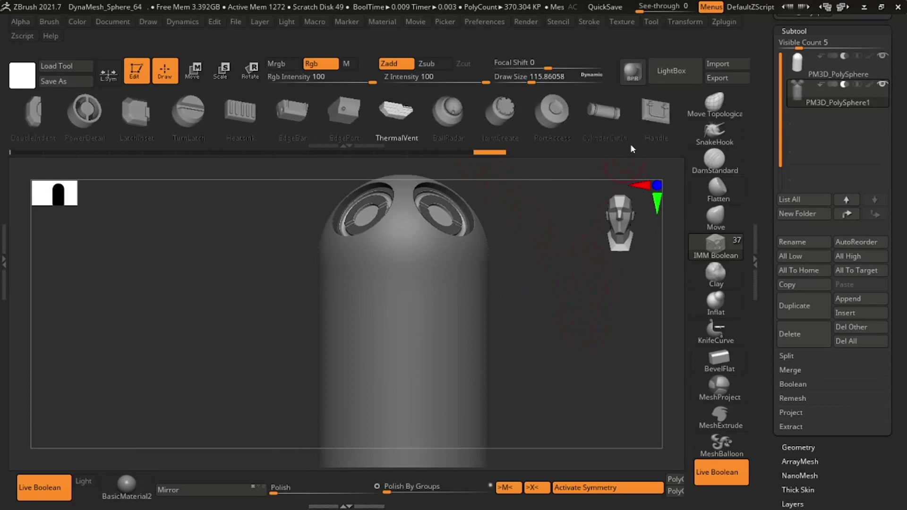
left_click_drag(539, 322, 531, 263, "alt")
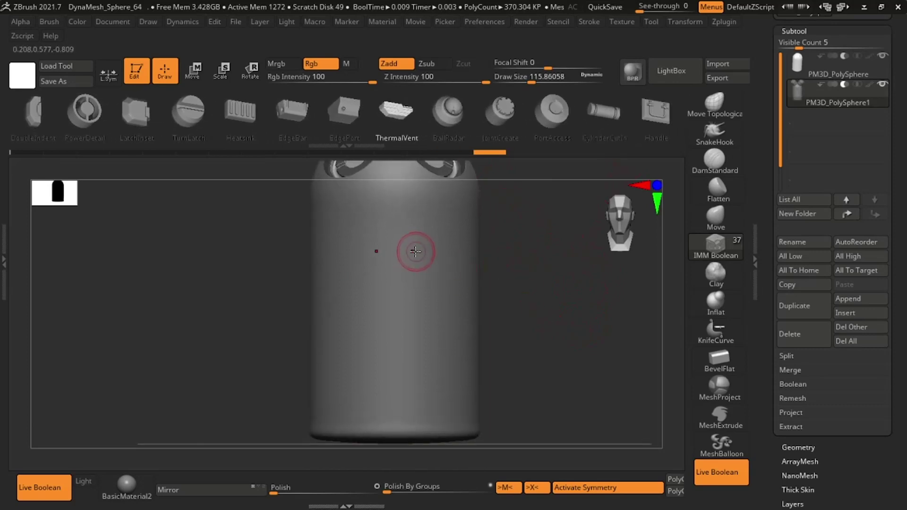
left_click_drag(396, 249, 410, 335)
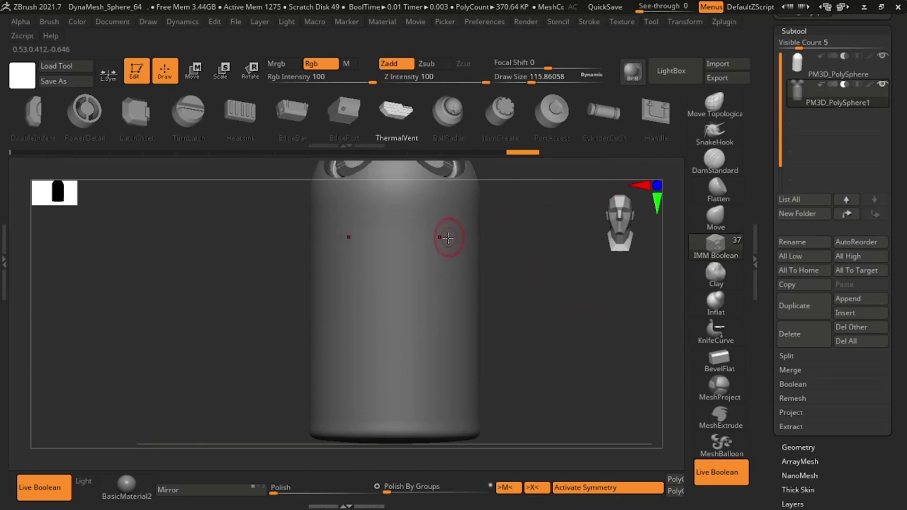
key("ctrl+z")
left_click_drag(395, 259, 399, 438)
left_click_drag(530, 279, 521, 337, "alt")
key("ctrl+z")
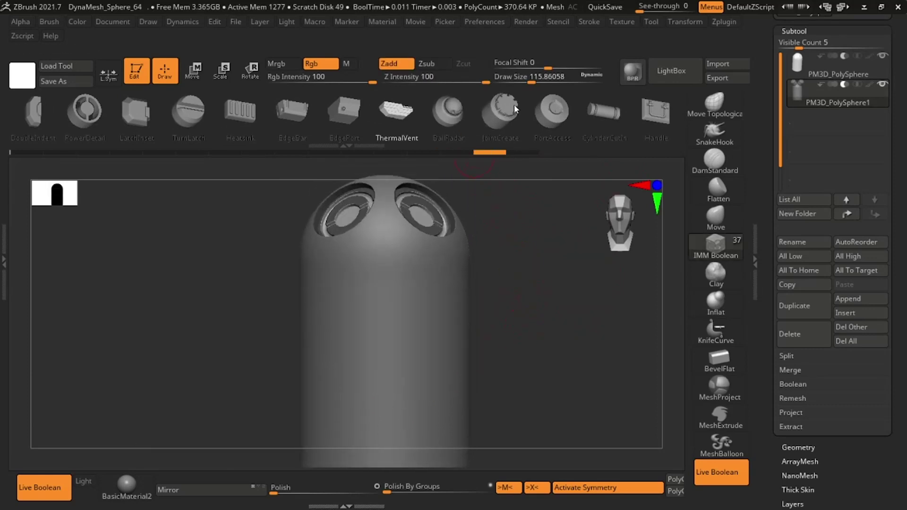
Insert the Oval part of the IMM Boolean brush upright on the center of the cylinder's front, below the dome recesses
left_click_drag(645, 114, 225, 131)
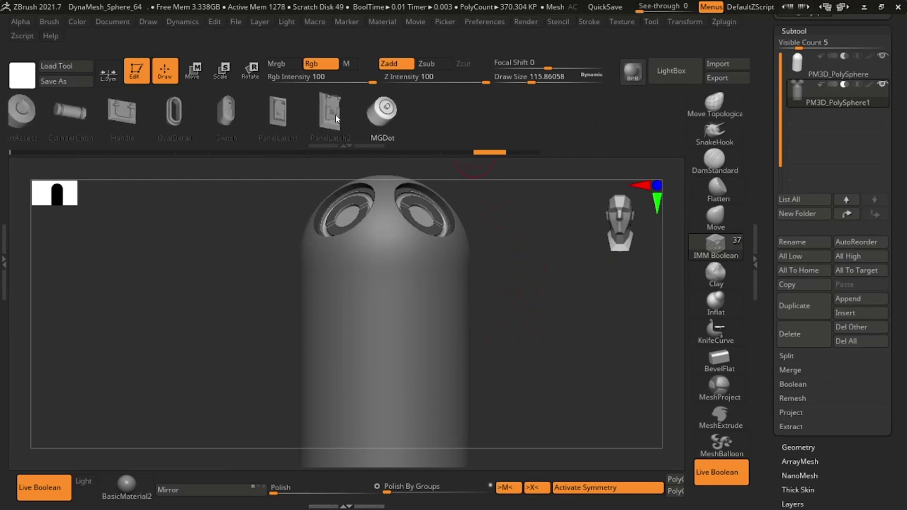
left_click_drag(333, 114, 635, 163)
mouse_move(336, 122)
left_mouse_down()
mouse_move(451, 138)
mouse_move(286, 129)
mouse_move(515, 147)
mouse_move(493, 137)
left_mouse_up()
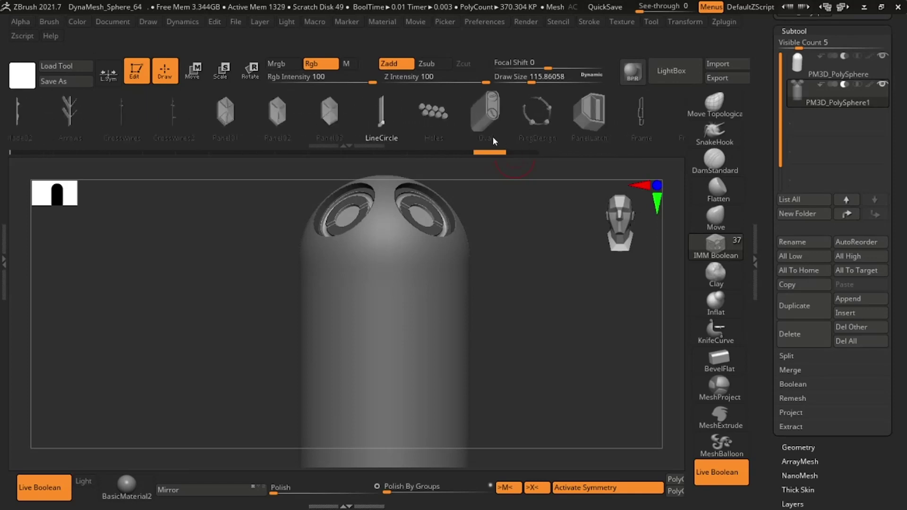
left_click(490, 107)
left_click_drag(387, 375, 383, 431)
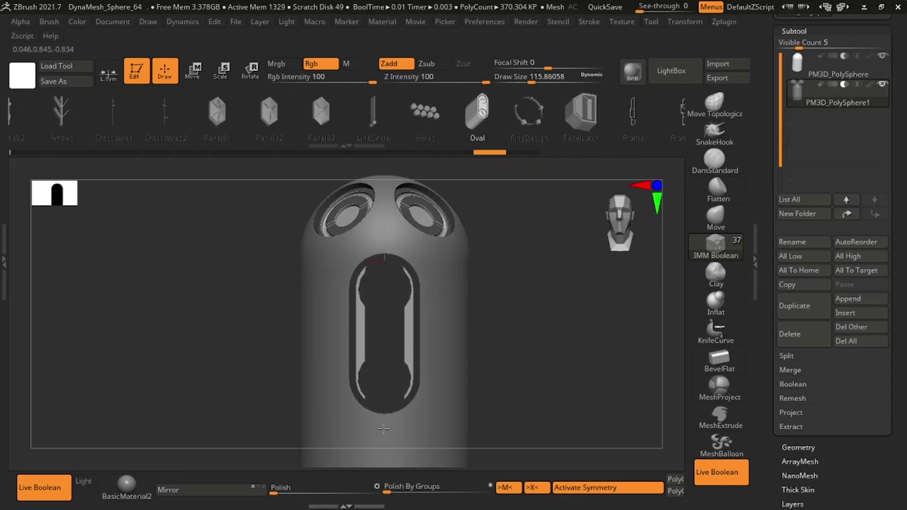
mouse_move(518, 306)
left_mouse_down("alt")
mouse_move(525, 284)
mouse_move(525, 293)
mouse_move(468, 279)
mouse_move(501, 269)
mouse_move(511, 299)
left_mouse_up("alt")
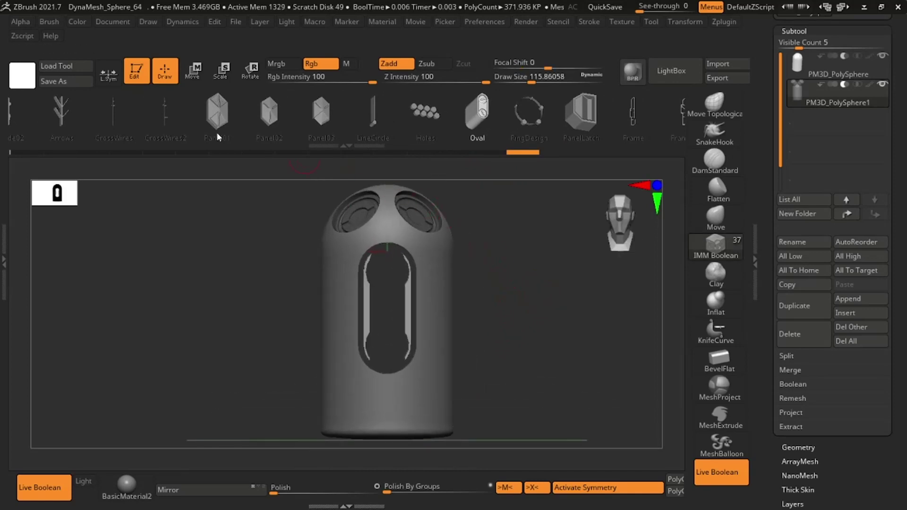
Insert the CrossWires2 part symmetrically beside the oval cutout and adjust its placement so the grooves run down the cylinder
left_click(165, 113)
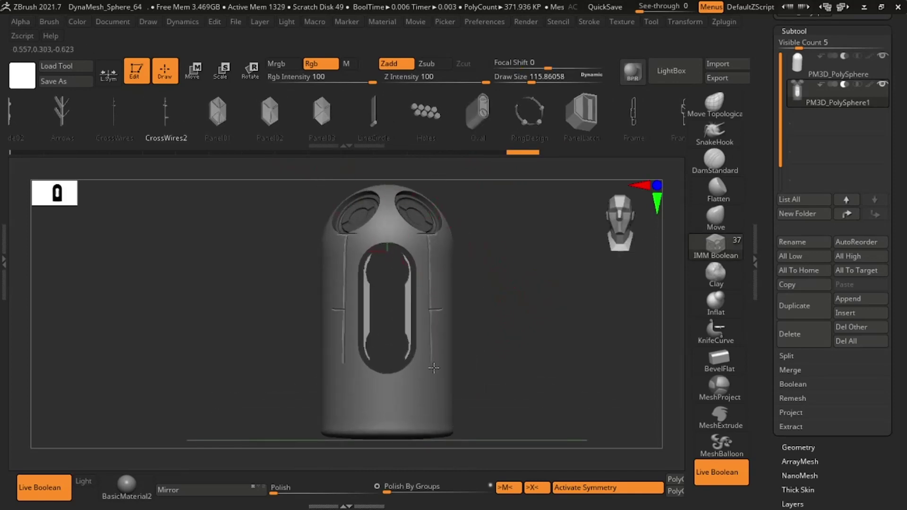
left_click_drag(506, 354, 513, 326)
key("w")
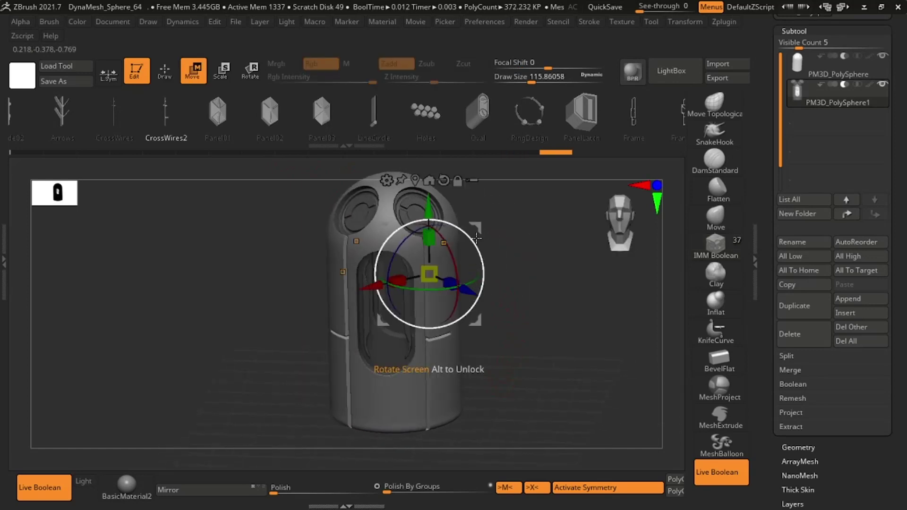
left_click_drag(494, 228, 483, 232)
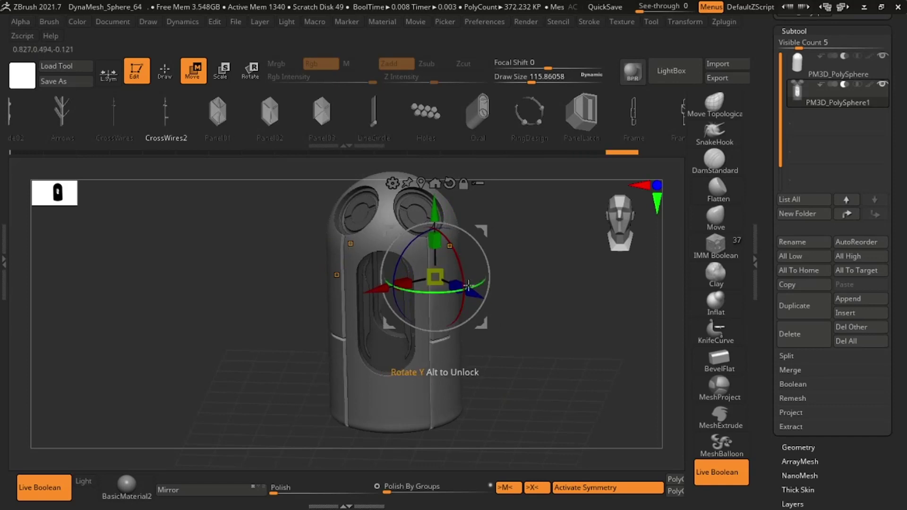
left_click_drag(507, 279, 484, 305)
left_click_drag(561, 303, 548, 260, "shift")
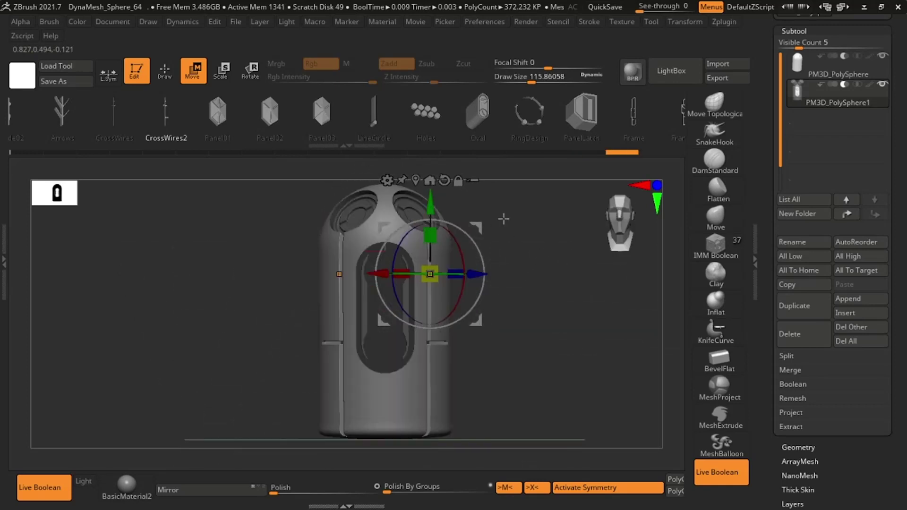
Try Panel03, LineCircle and CrossWires2 for the vertical side grooves and settle on the CrossWires part
left_click(316, 107)
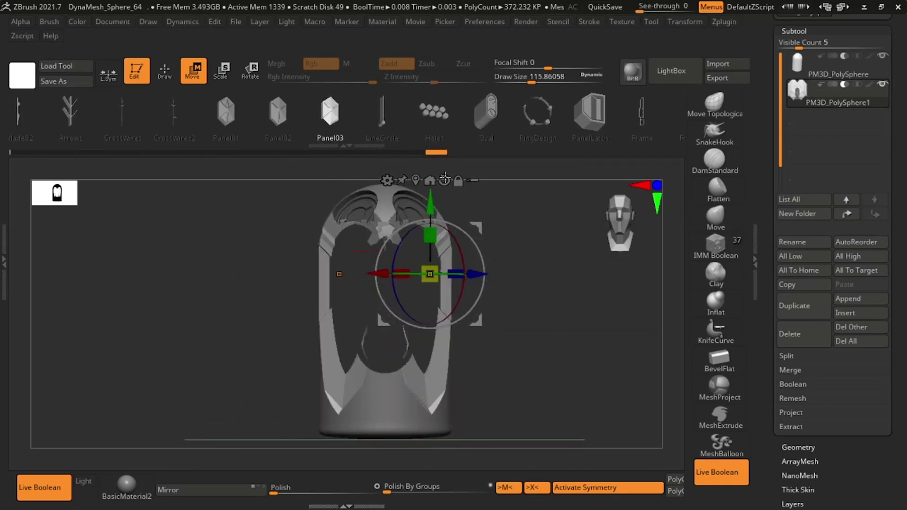
left_click(383, 115)
left_click_drag(539, 227, 521, 205)
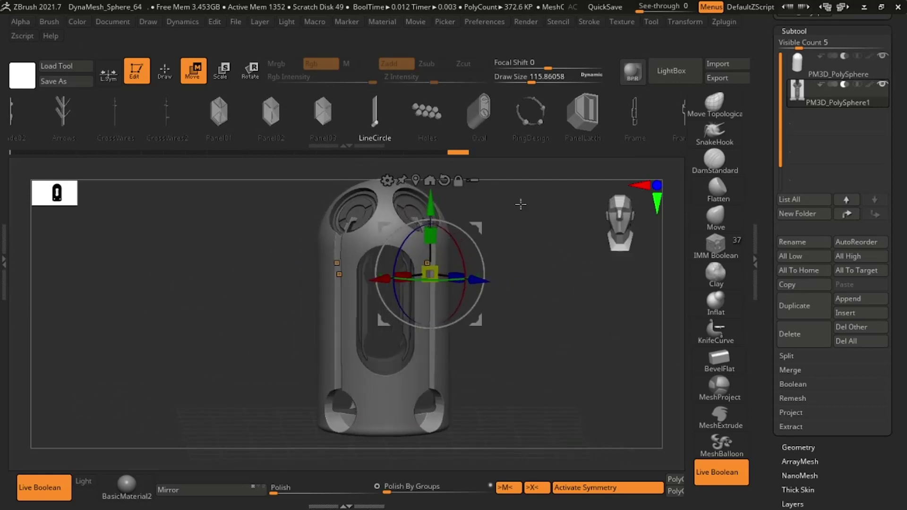
left_click(166, 113)
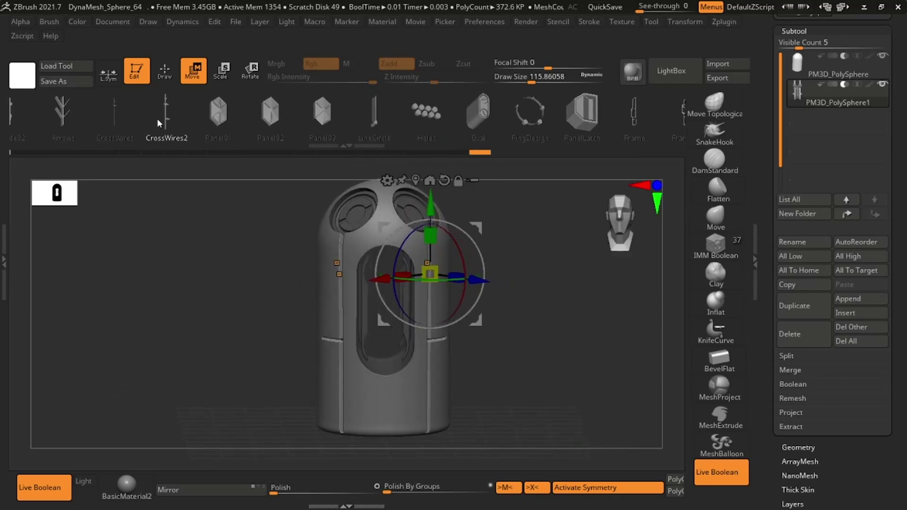
left_click(124, 117)
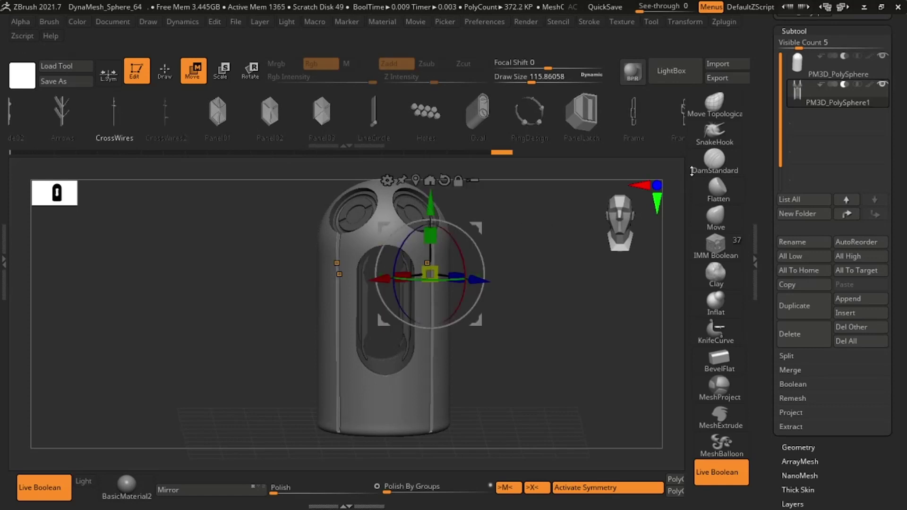
left_click(718, 190)
mouse_move(582, 260)
left_mouse_down()
mouse_move(552, 250)
mouse_move(561, 256)
mouse_move(555, 237)
mouse_move(587, 279)
mouse_move(543, 302)
mouse_move(531, 269)
mouse_move(556, 222)
left_mouse_up()
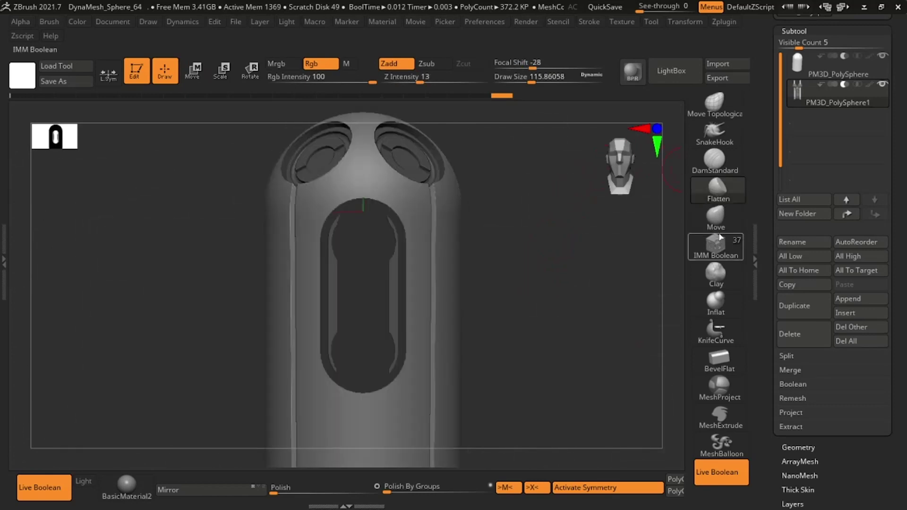
left_click_drag(544, 278, 552, 285)
key("f")
Insert the IMM Boolean PanelLatch part centered at the base of the cylinder's front, below the oval cutout, undoing misplaced attempts
left_click(722, 251)
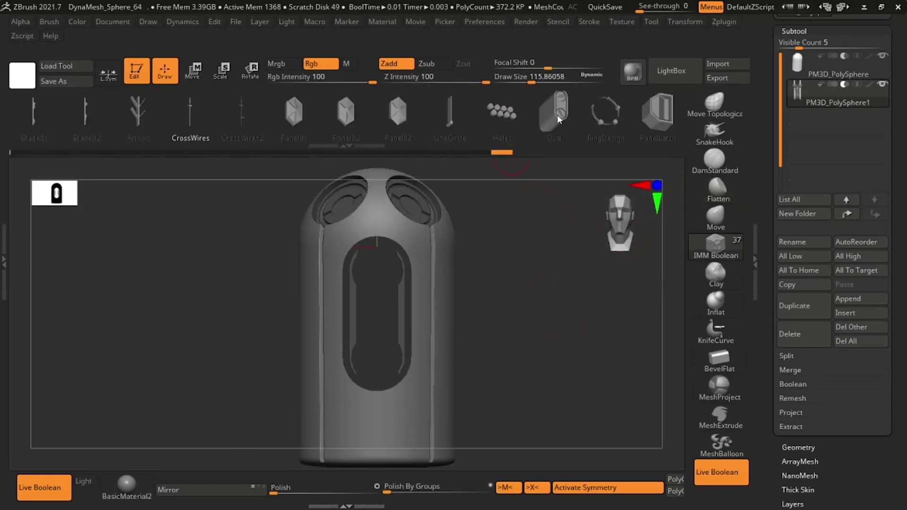
left_click_drag(609, 115, 415, 114)
left_click(453, 114)
left_click_drag(456, 384, 450, 315, "alt")
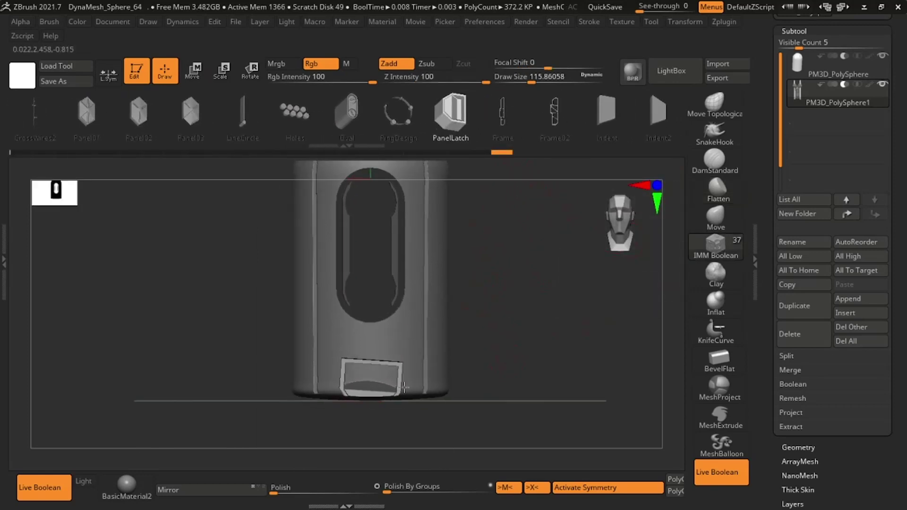
right_click_drag(407, 384, 560, 295)
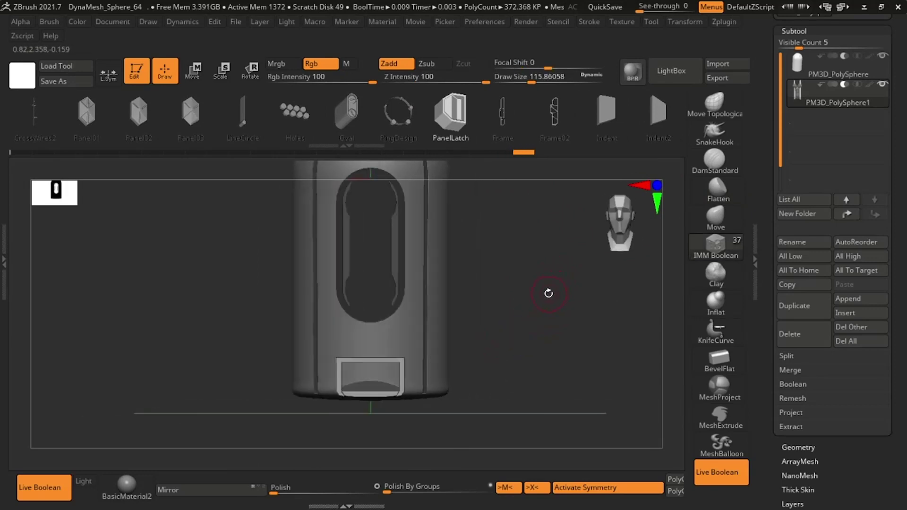
key("ctrl+z")
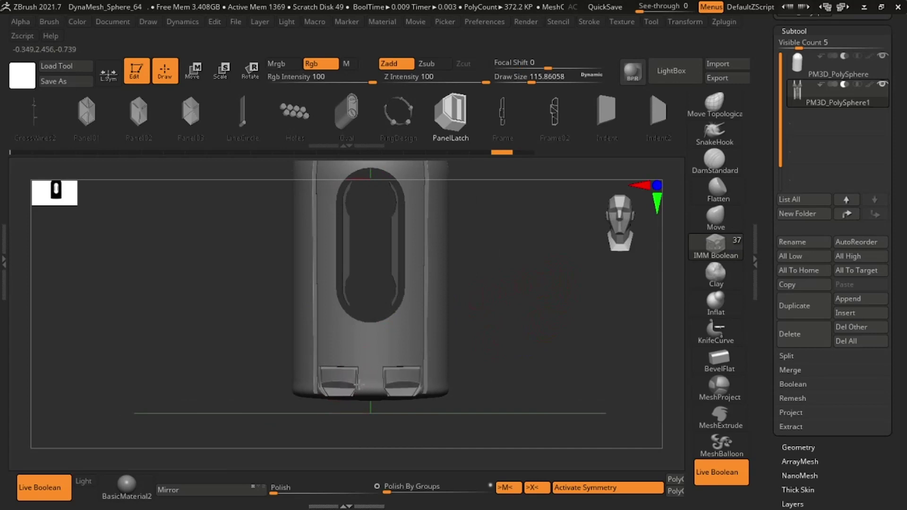
mouse_move(525, 319)
right_mouse_down()
mouse_move(470, 324)
mouse_move(528, 308)
right_mouse_up()
key("ctrl+z")
key("ctrl+z")
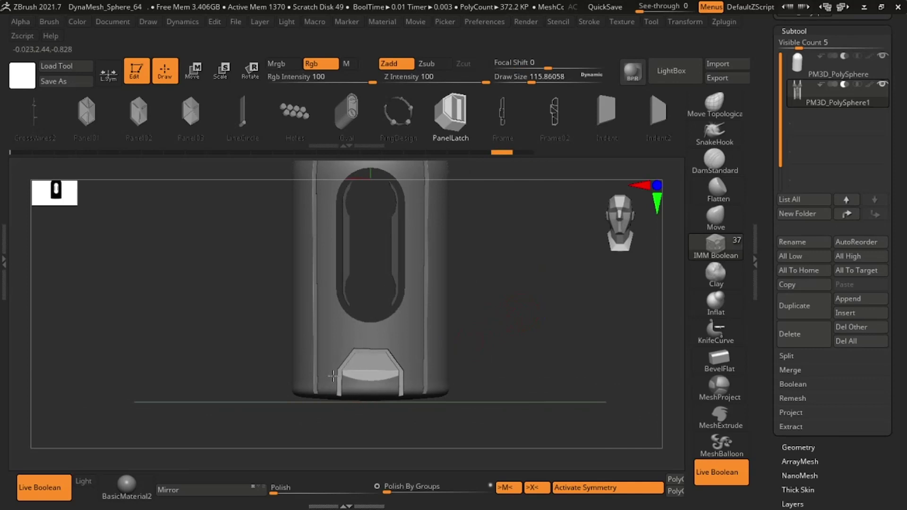
mouse_move(529, 282)
right_mouse_down()
mouse_move(529, 307)
mouse_move(500, 311)
mouse_move(548, 308)
mouse_move(538, 293)
right_mouse_up()
Insert small Oval parts at a slant on both sides of each vertical groove, just below the dome recesses, and adjust the outer ones
left_click(347, 113)
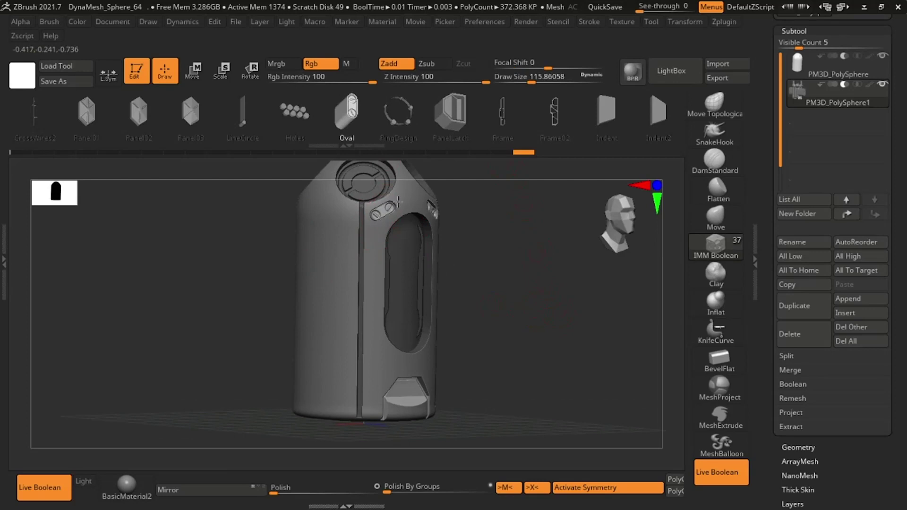
mouse_move(398, 203)
right_mouse_down()
mouse_move(517, 231)
mouse_move(529, 245)
mouse_move(524, 276)
mouse_move(551, 284)
mouse_move(614, 286)
mouse_move(634, 262)
mouse_move(596, 295)
mouse_move(366, 266)
right_mouse_up()
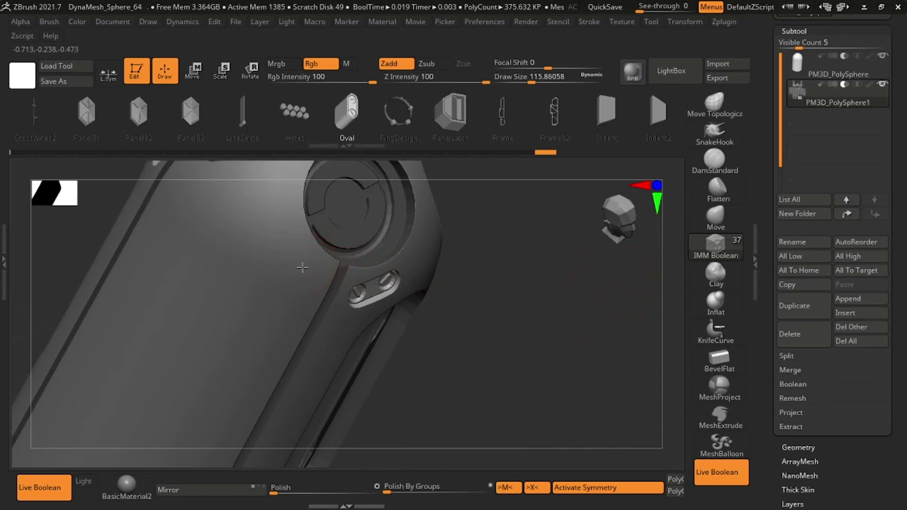
right_click_drag(320, 289, 365, 279)
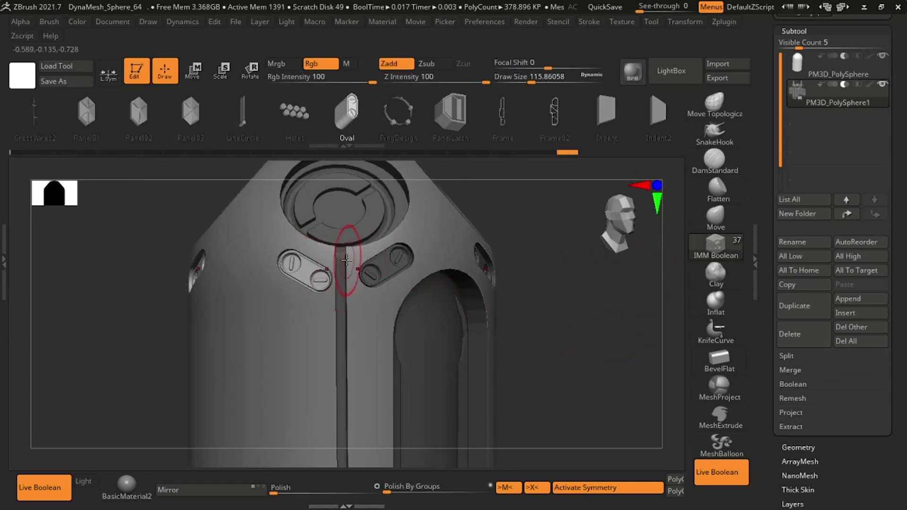
key("w")
left_click_drag(350, 224, 352, 220)
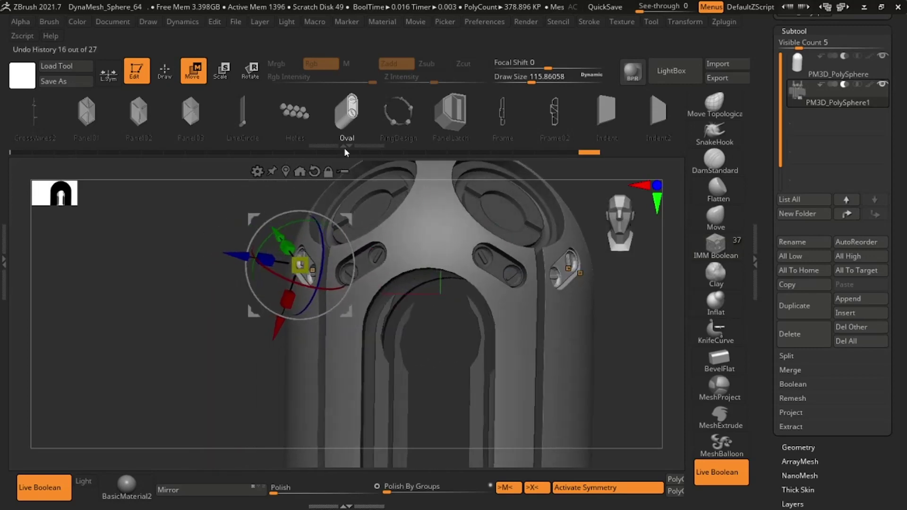
Try the Holes and PanelLatch parts in place of the outer oval insets and switch back to Oval
left_click(293, 112)
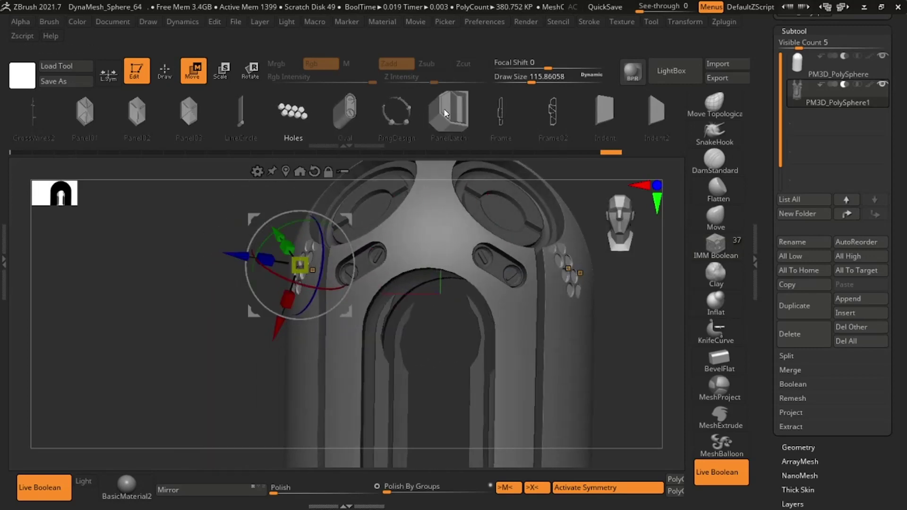
left_click(460, 115)
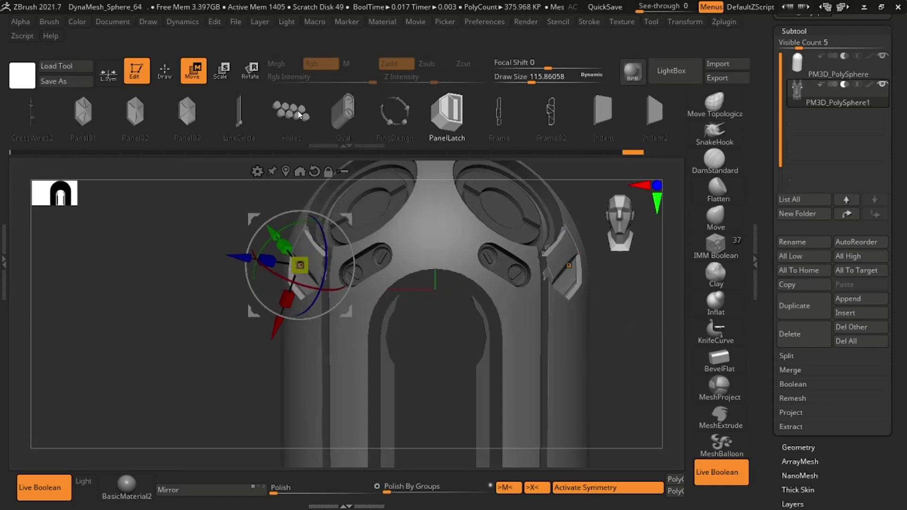
left_click(342, 112)
left_click(703, 183)
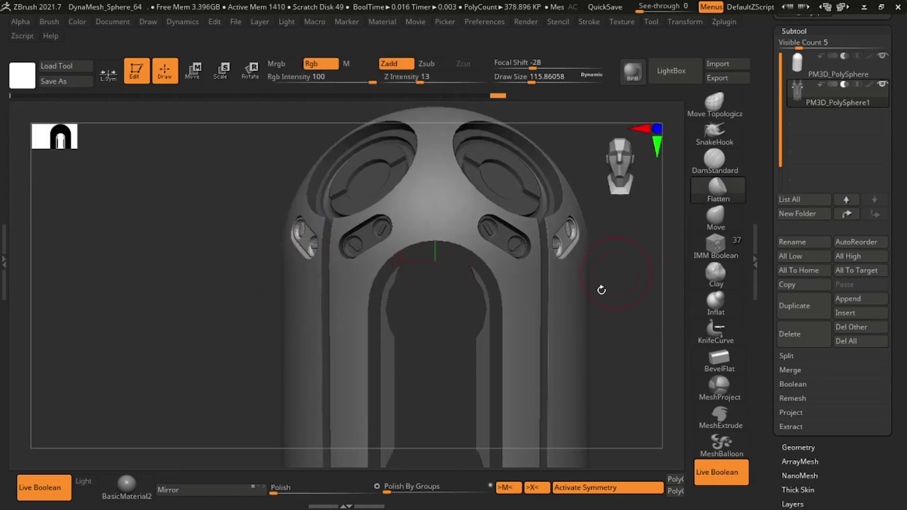
Look through the mesh-generating brushes and choose MeshSplat as the active masking brush
mouse_move(597, 298)
left_mouse_down()
mouse_move(613, 310)
mouse_move(534, 263)
mouse_move(516, 284)
mouse_move(492, 271)
mouse_move(565, 293)
left_mouse_up()
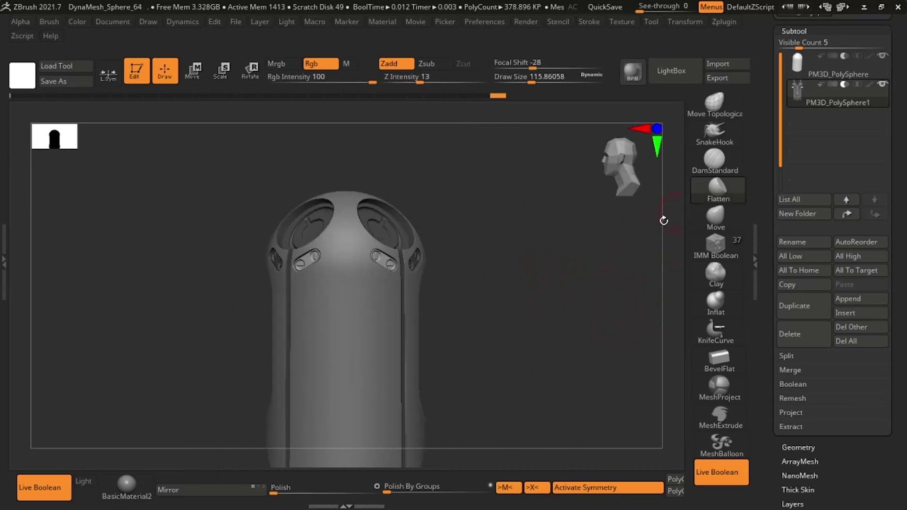
left_click_drag(520, 212, 581, 219)
left_click(711, 427)
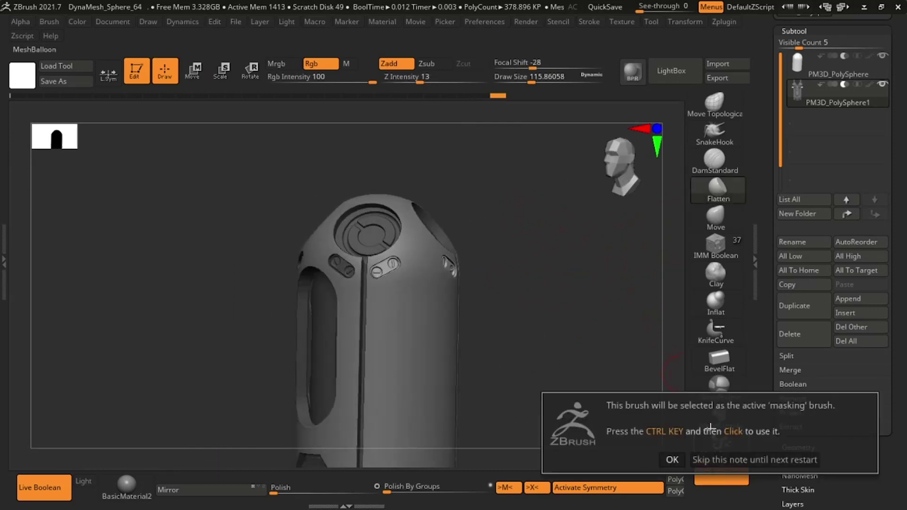
left_click(671, 460)
left_click(721, 444)
mouse_move(520, 283)
left_mouse_down()
mouse_move(543, 286)
mouse_move(547, 313)
mouse_move(503, 282)
left_mouse_up()
left_click(689, 470)
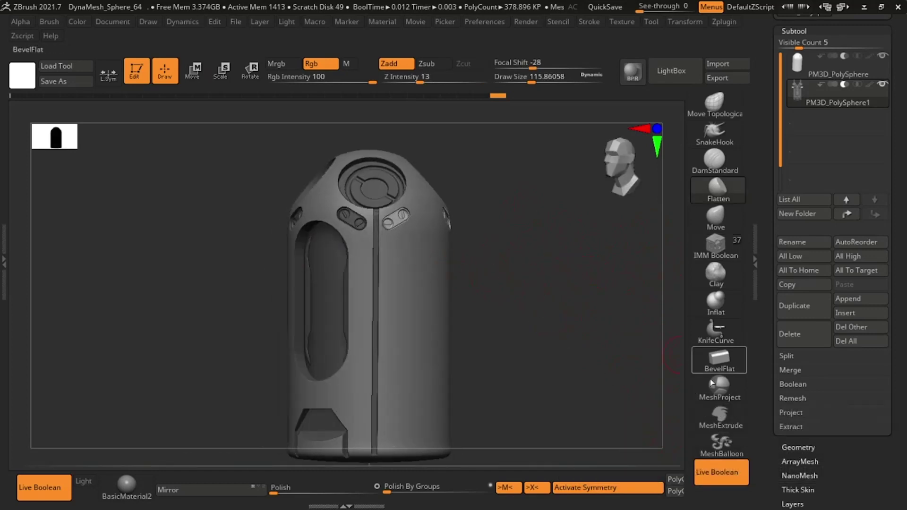
key("b")
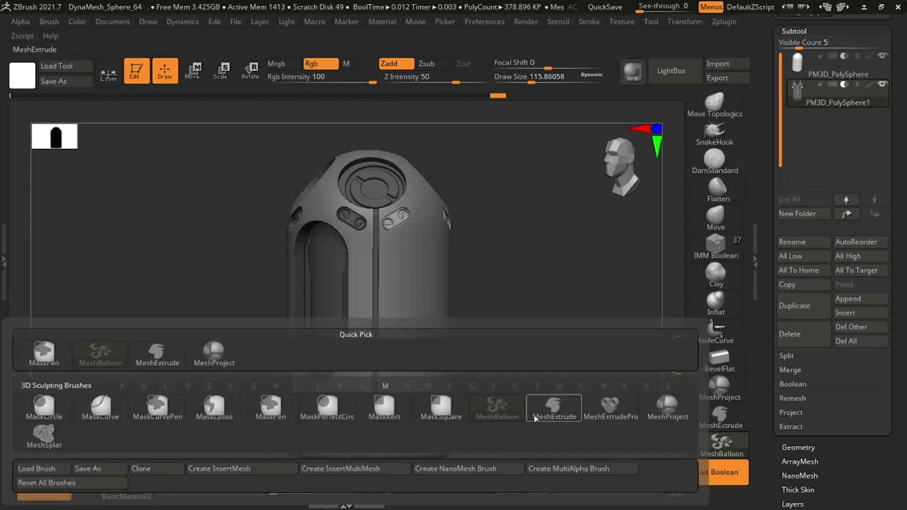
left_click(102, 400)
left_click_drag(511, 242, 381, 198)
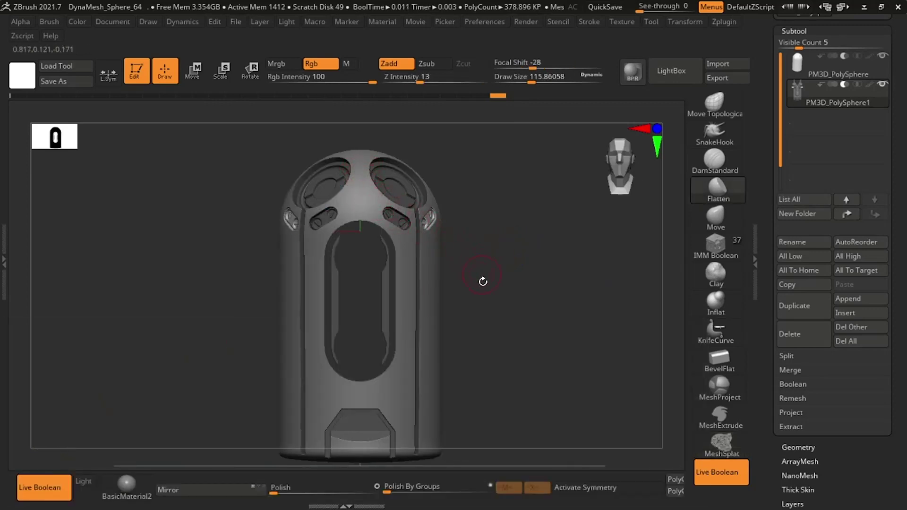
Try MeshSplat strokes on the sides of the cylinder and undo them
mouse_move(478, 309)
left_mouse_down("ctrl")
mouse_move(399, 116)
mouse_move(407, 113)
left_mouse_up("ctrl")
left_click_drag(536, 257, 409, 268)
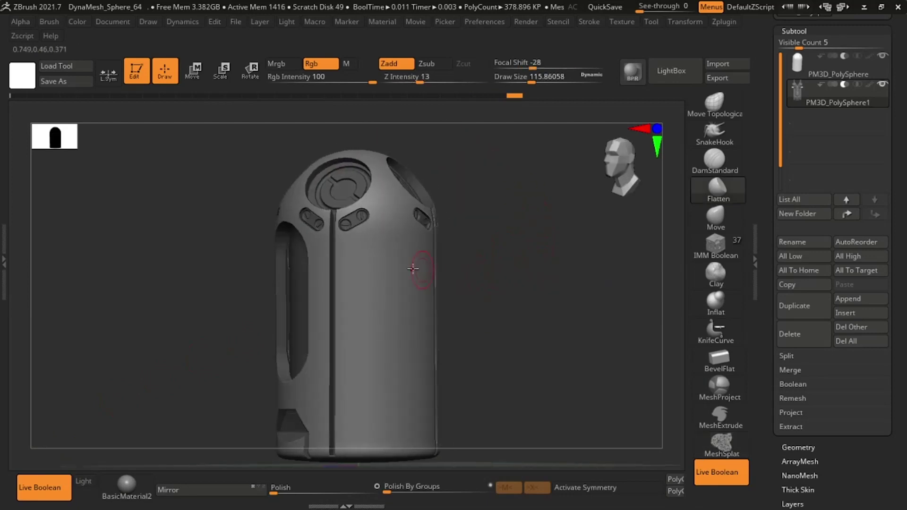
mouse_move(361, 243)
left_mouse_down("ctrl")
mouse_move(346, 300)
mouse_move(466, 223)
left_mouse_up("ctrl")
mouse_move(498, 251)
left_mouse_down()
mouse_move(490, 253)
mouse_move(524, 261)
left_mouse_up()
mouse_move(354, 352)
left_mouse_down("ctrl")
mouse_move(328, 374)
mouse_move(448, 363)
mouse_move(451, 355)
left_mouse_up("ctrl")
left_click_drag(480, 315, 425, 326)
left_click_drag(322, 295, 442, 345, "ctrl")
mouse_move(516, 299)
left_mouse_down("shift")
mouse_move(552, 296)
mouse_move(514, 300)
left_mouse_up("shift")
key("ctrl+z")
key("ctrl+z")
key("ctrl+z")
Try MeshSplat strokes across the front and dome of the cylinder, inspect the pattern and undo it
left_click_drag(486, 250, 411, 285)
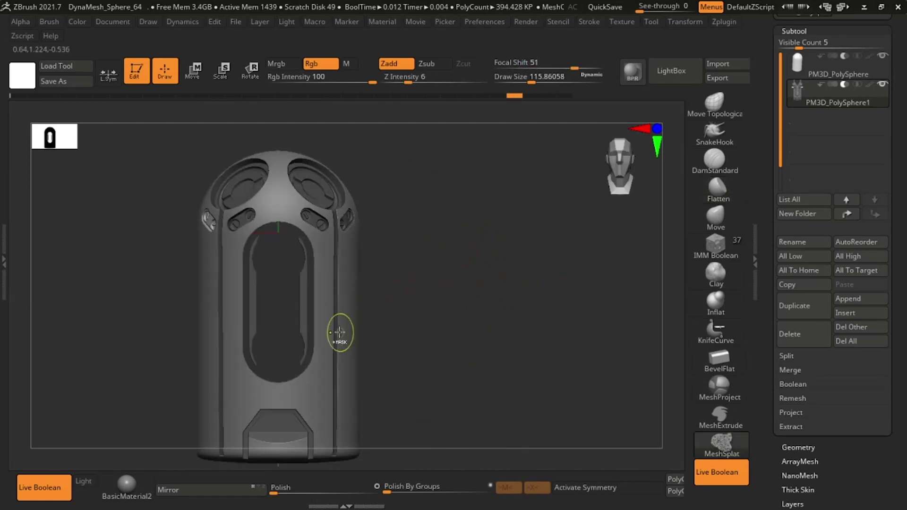
left_click_drag(277, 328, 343, 179, "ctrl")
left_click_drag(391, 243, 360, 296)
left_click_drag(365, 419, 365, 419, "ctrl")
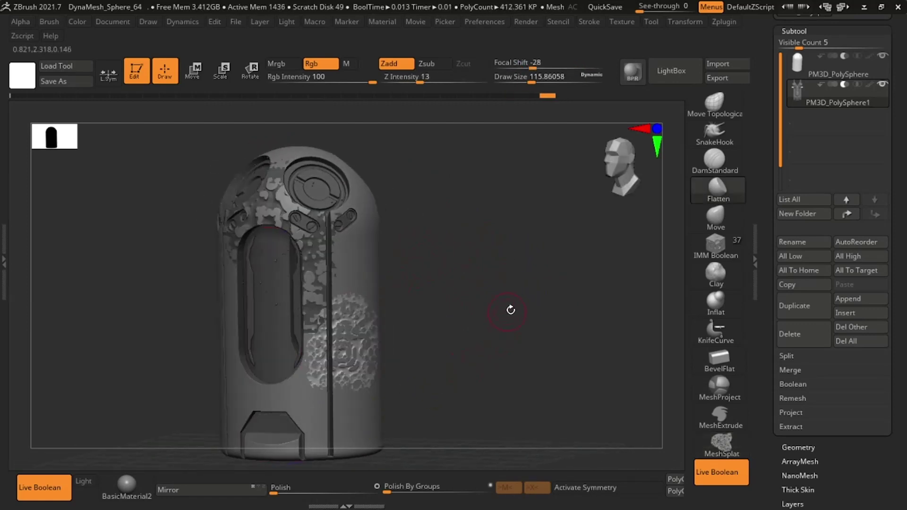
left_click_drag(510, 310, 504, 304, "shift")
mouse_move(451, 218)
left_mouse_down("ctrl")
mouse_move(516, 254)
mouse_move(482, 247)
mouse_move(512, 251)
mouse_move(568, 304)
mouse_move(546, 247)
mouse_move(547, 363)
left_mouse_up("ctrl")
key("ctrl+z")
key("ctrl+z")
mouse_move(524, 227)
left_mouse_down("shift")
mouse_move(514, 211)
mouse_move(531, 219)
mouse_move(515, 212)
mouse_move(296, 288)
left_mouse_up("shift")
key("ctrl+z")
left_click_drag(431, 249, 492, 231)
key("ctrl+z")
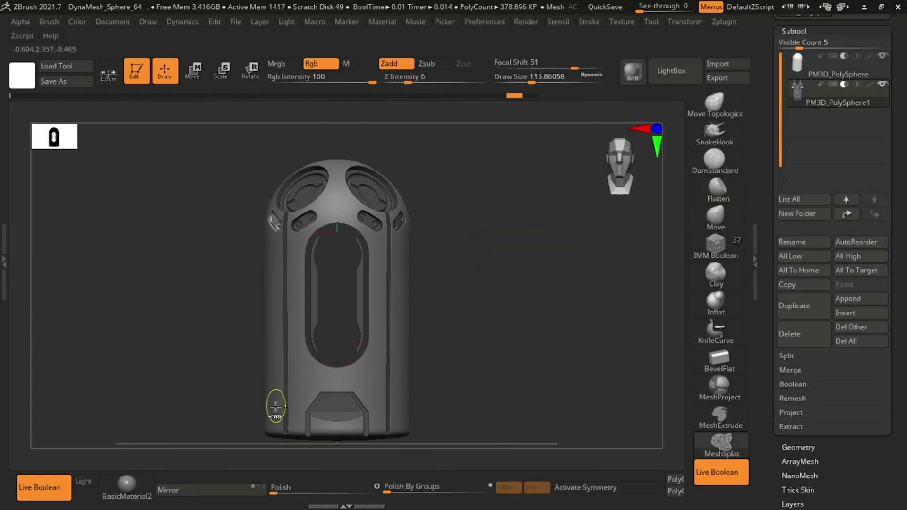
Try MeshSplat around the lower front of the body, compare it with each subtool selected, and undo the splats
mouse_move(391, 257)
left_mouse_down("ctrl")
mouse_move(397, 427)
mouse_move(482, 324)
mouse_move(466, 325)
mouse_move(496, 344)
mouse_move(484, 322)
left_mouse_up("ctrl")
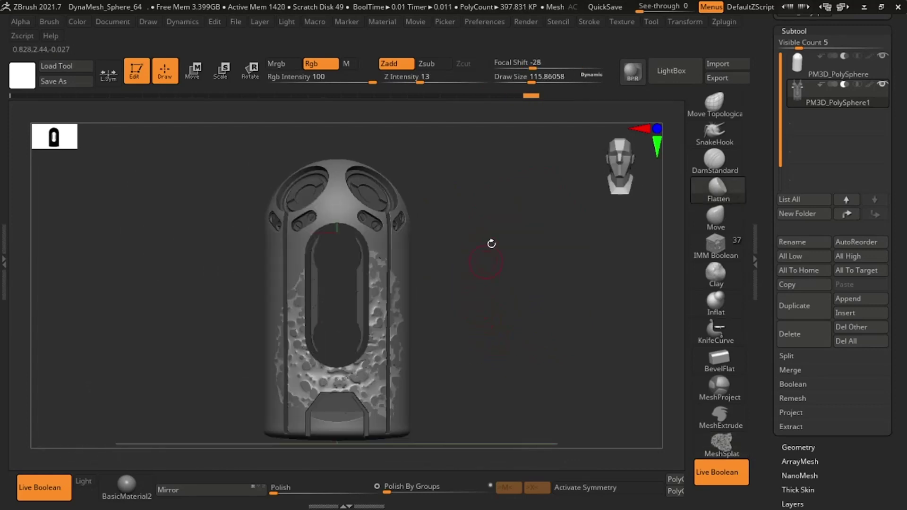
left_click(341, 206, "alt")
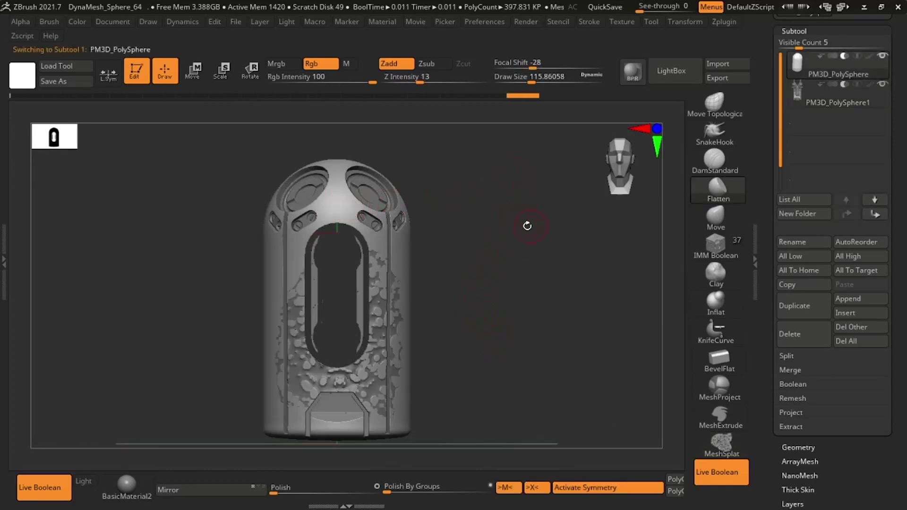
right_click_drag(525, 224, 553, 249, "ctrl")
mouse_move(553, 249)
left_mouse_down()
mouse_move(518, 265)
mouse_move(546, 263)
left_mouse_up()
right_click_drag(546, 263, 501, 221, "ctrl")
mouse_move(501, 221)
left_mouse_down()
mouse_move(530, 237)
mouse_move(506, 239)
left_mouse_up()
key("ctrl+z")
key("ctrl+z")
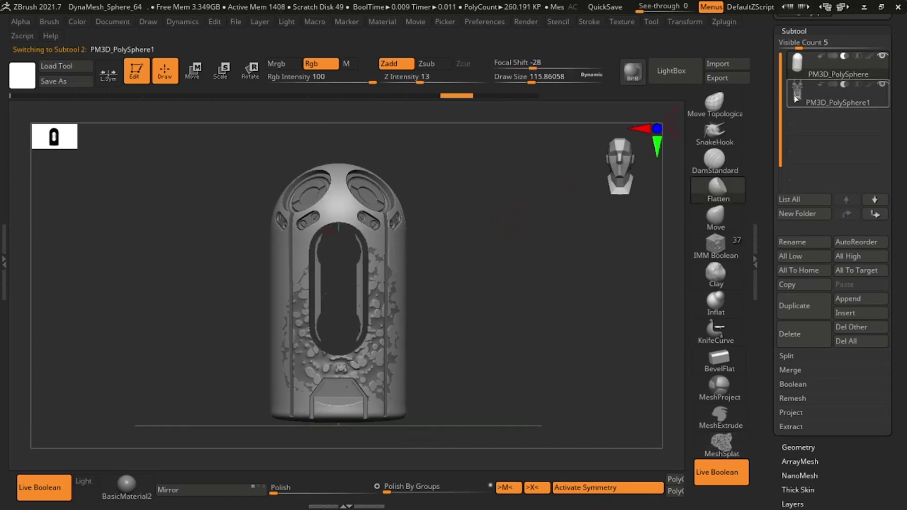
left_click(798, 98)
left_click(796, 73)
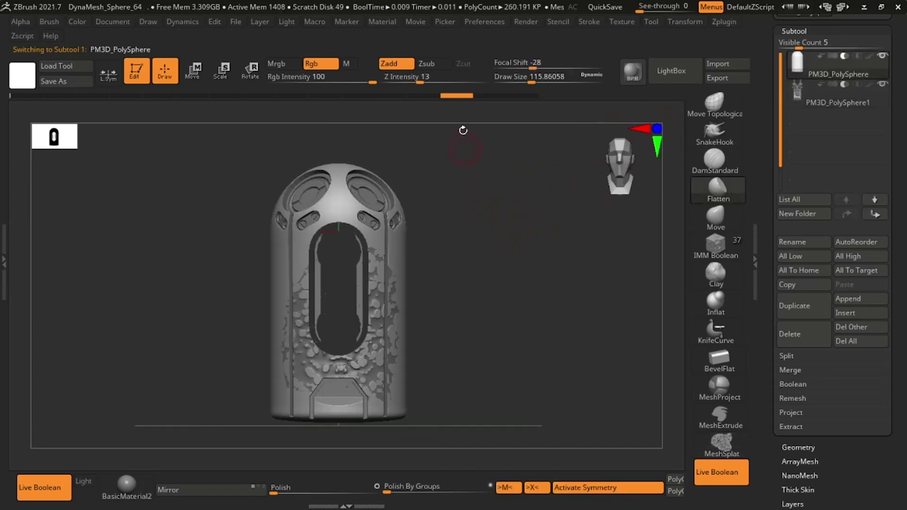
left_click(797, 94)
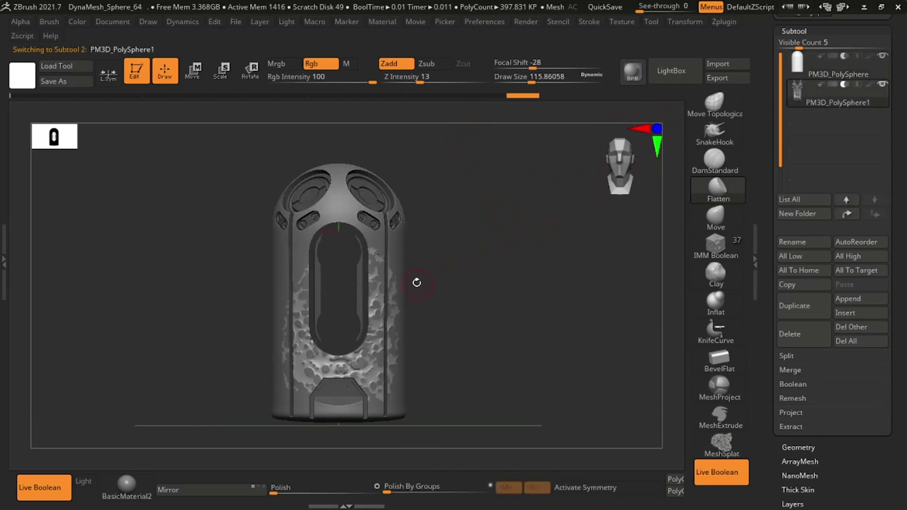
key("ctrl+z")
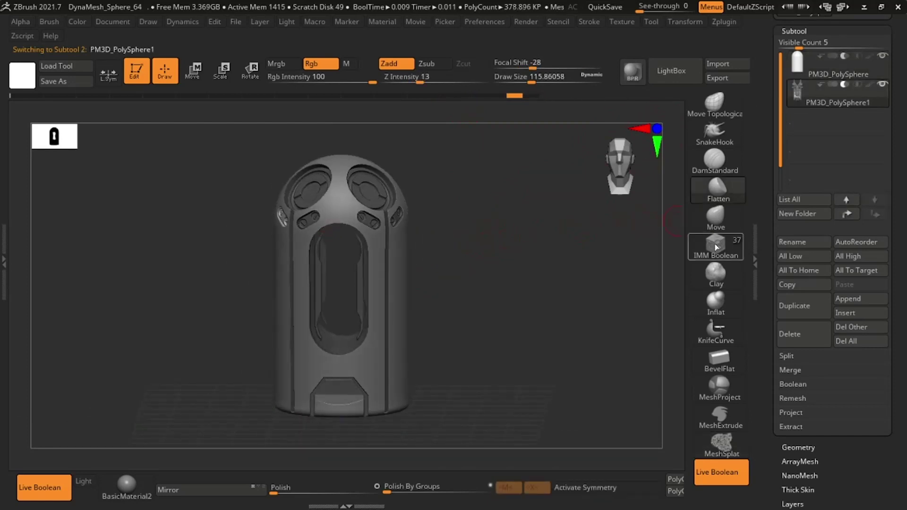
Turn symmetry on and insert the IMM Boolean Heatsink part low on the side of the cylinder body
left_click(714, 249)
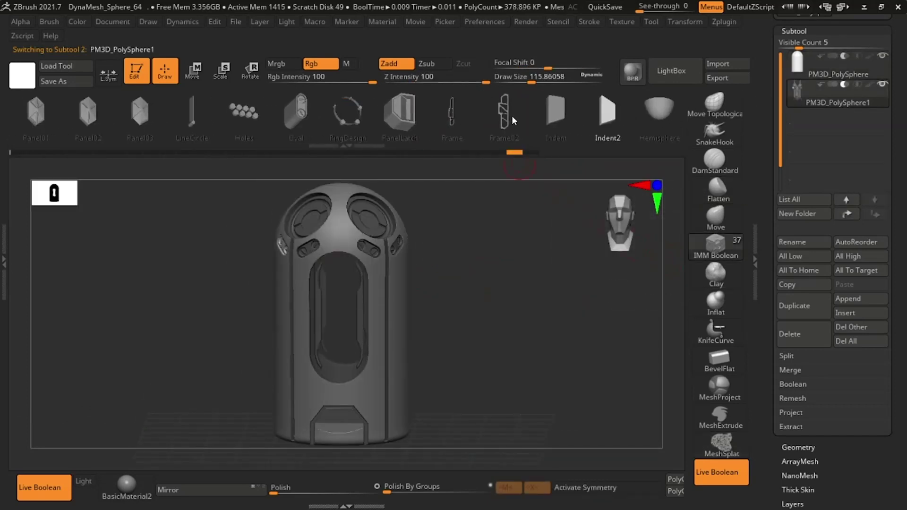
left_click(524, 124)
left_click_drag(388, 138, 343, 139)
left_click_drag(593, 125, 398, 139)
left_click(526, 107)
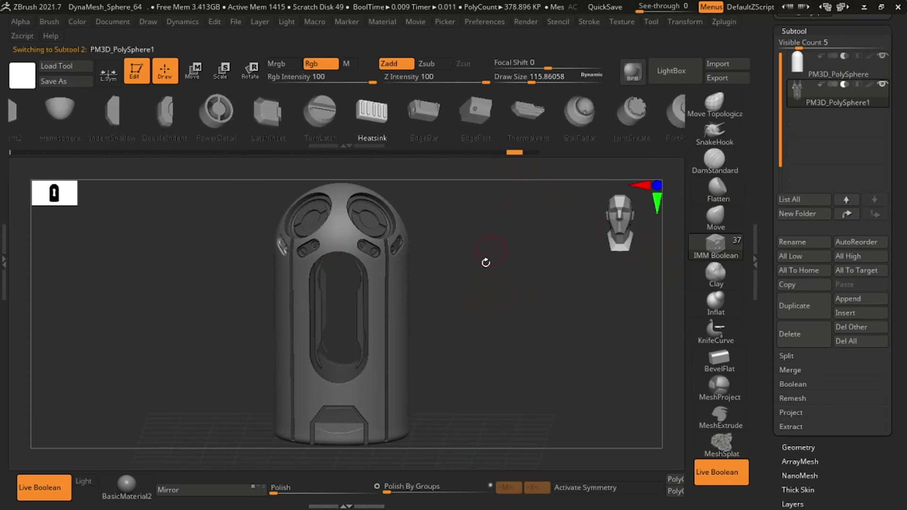
left_click_drag(474, 282, 419, 325)
left_click_drag(551, 277, 403, 367)
left_click_drag(417, 401, 420, 319)
key("ctrl+z")
key("x")
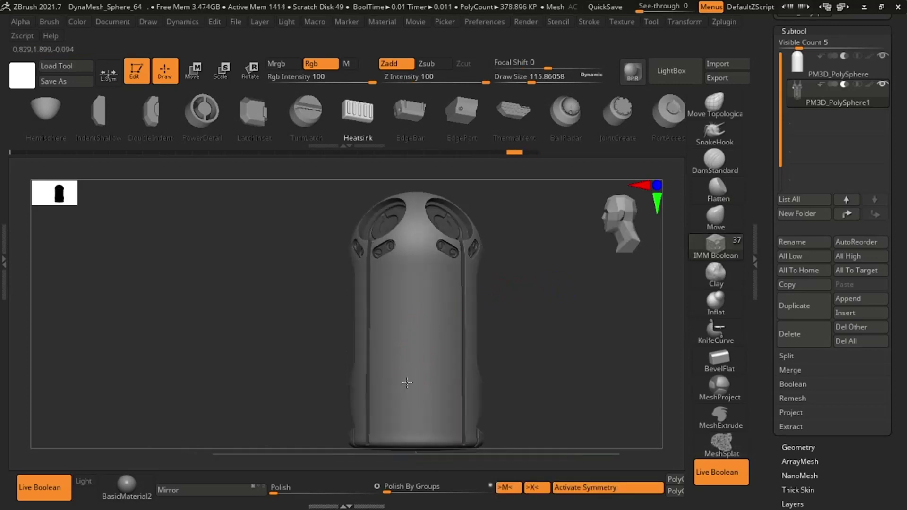
left_click_drag(407, 376, 411, 341)
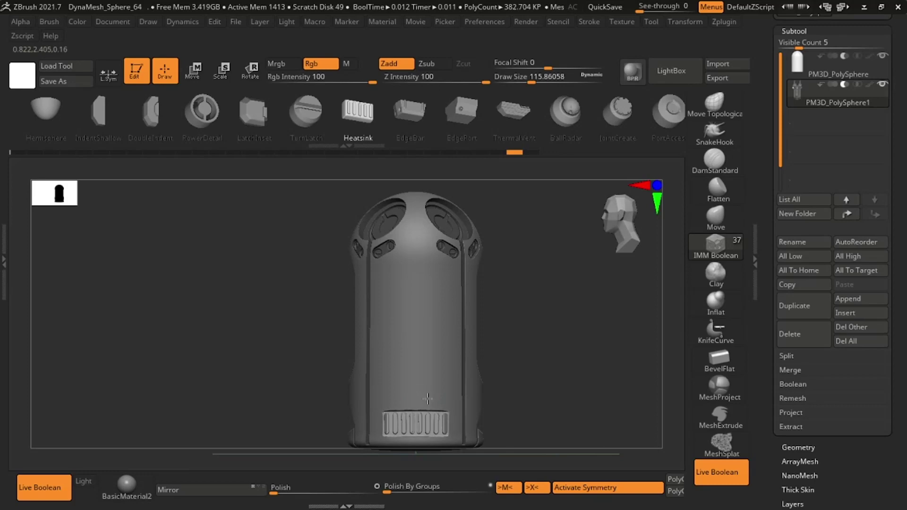
Move the mirrored heatsinks apart so they sit side by side, and check their placement on both sides from the front
key("w")
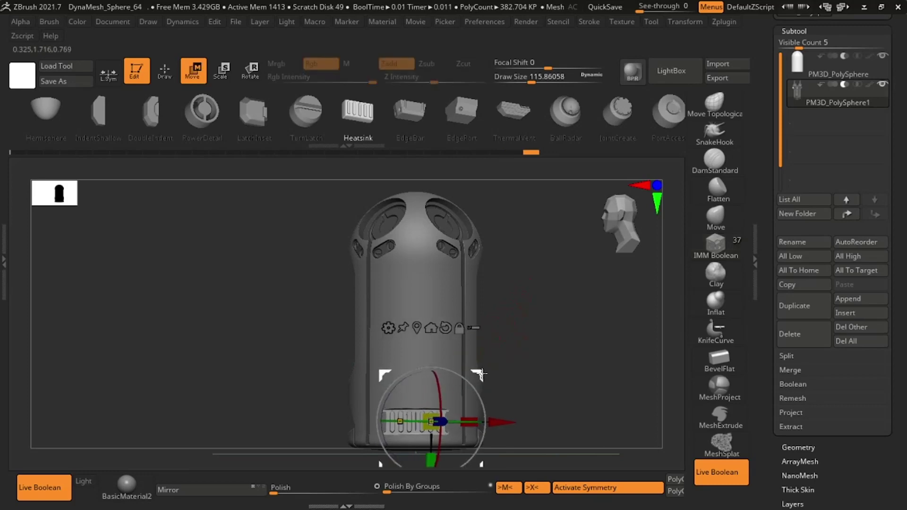
left_click_drag(491, 377, 489, 379)
left_click_drag(524, 352, 557, 342, "alt")
left_click_drag(485, 328, 485, 328)
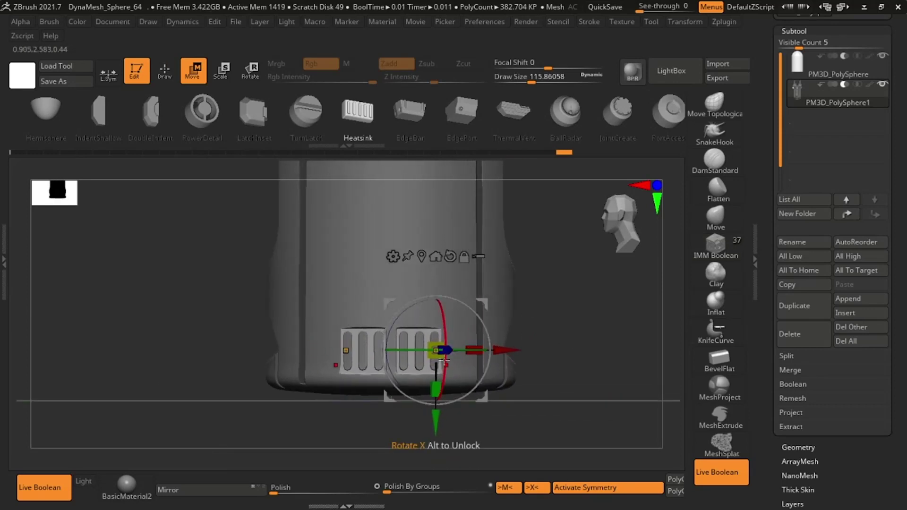
left_click_drag(442, 355, 406, 354)
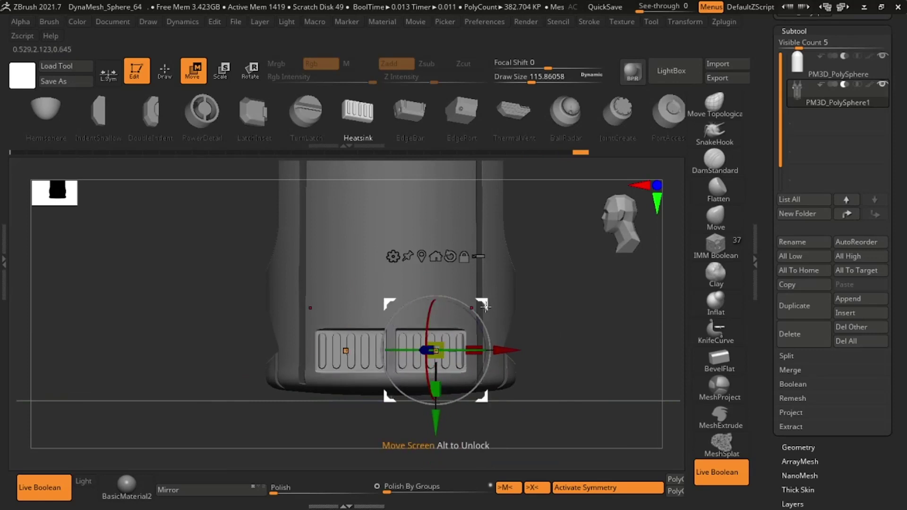
left_click_drag(485, 307, 582, 255)
left_click_drag(265, 290, 210, 314, "alt")
key("p")
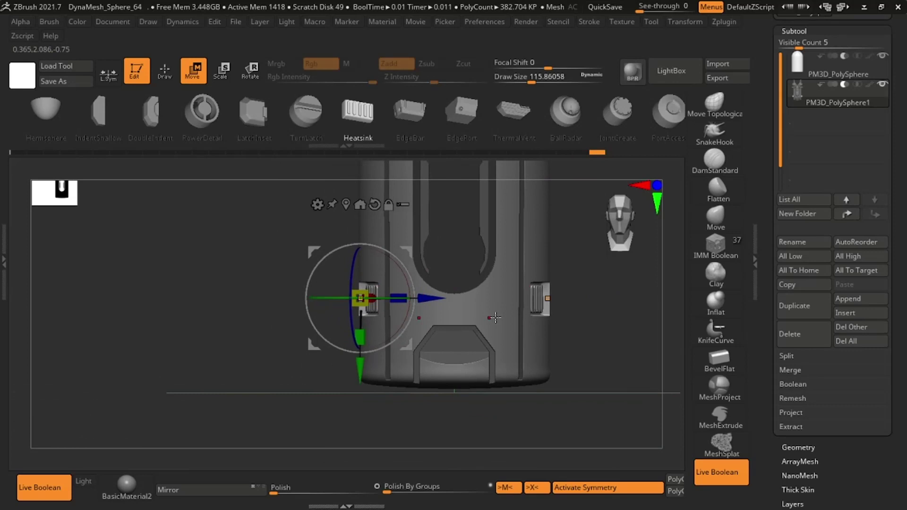
left_click(176, 72)
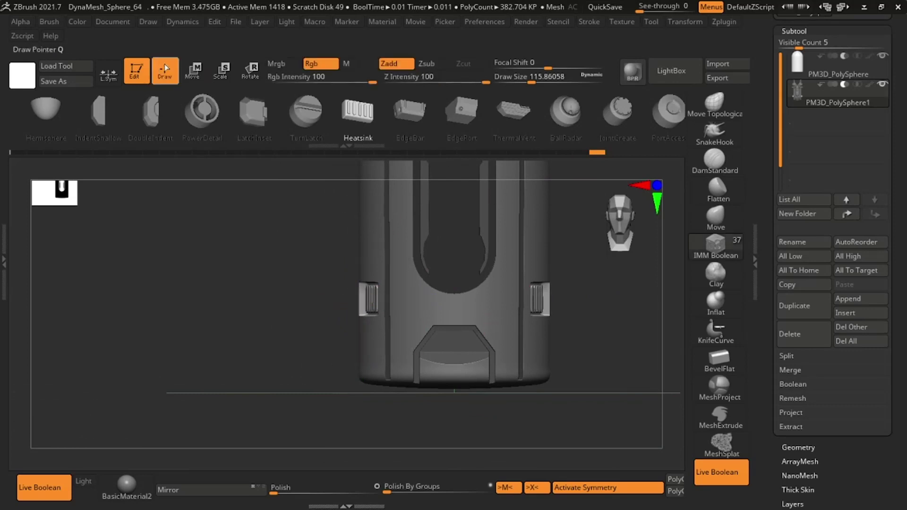
Try inserting a LatchInset part on the cylinder's side above the heatsinks and undo it
mouse_move(596, 318)
left_mouse_down()
mouse_move(567, 334)
mouse_move(609, 310)
mouse_move(577, 330)
mouse_move(602, 293)
mouse_move(464, 295)
mouse_move(544, 283)
left_mouse_up()
left_click(272, 116)
left_click_drag(362, 276, 326, 299)
key("ctrl+z")
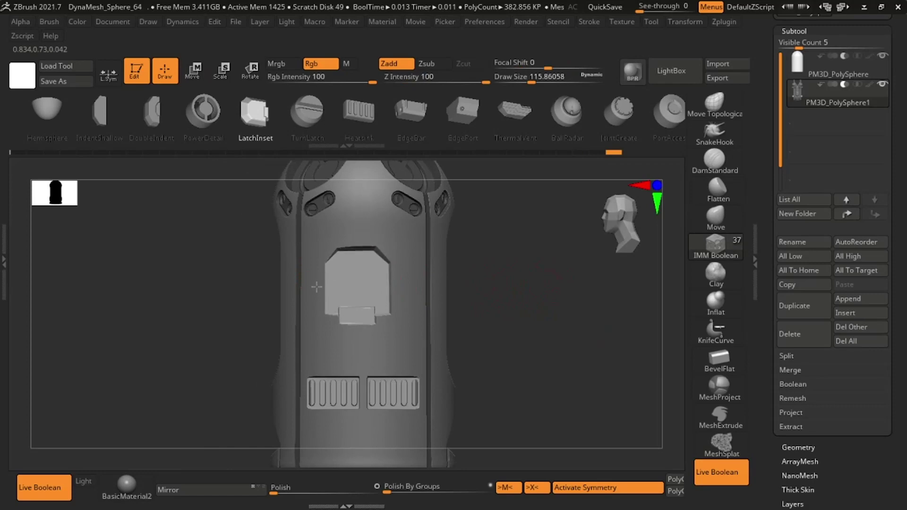
key("w")
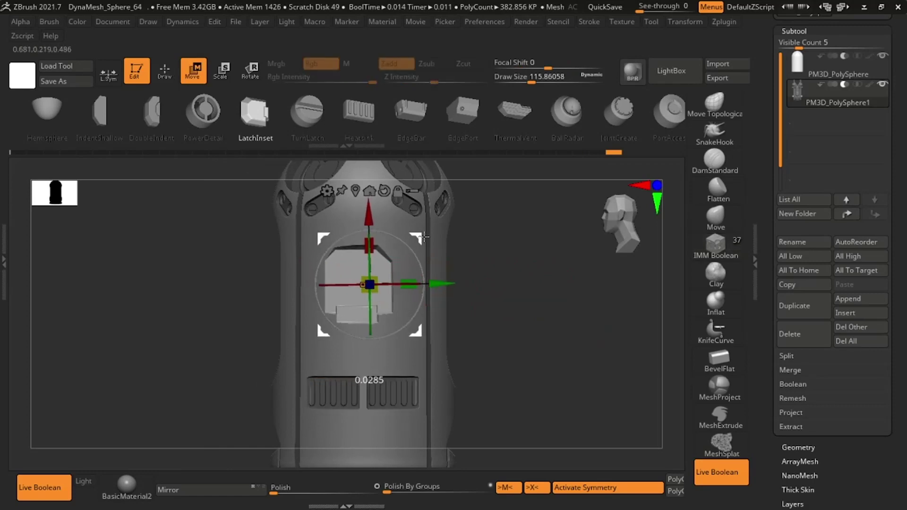
key("ctrl+z")
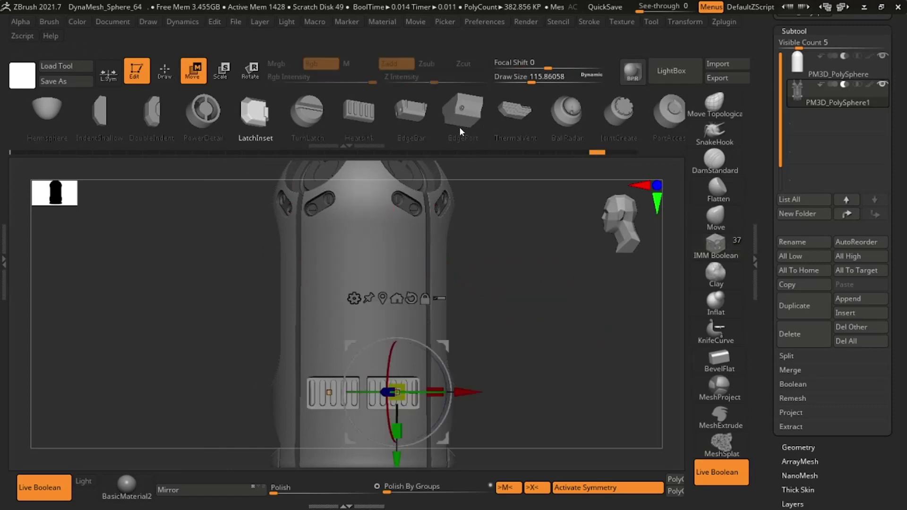
Replace the mirrored heatsinks with DoubleIndent after comparing other IMM Boolean parts, then switch to the Move Topological brush
left_click(418, 115)
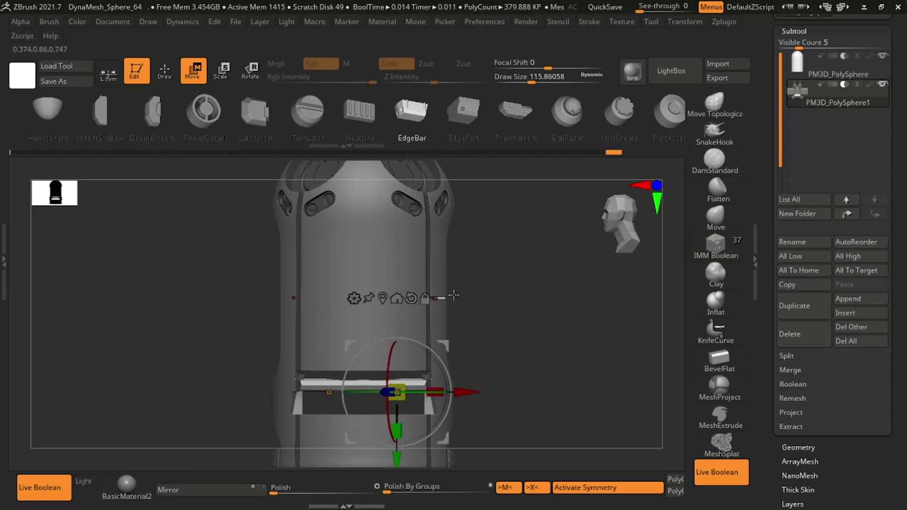
left_click(359, 121)
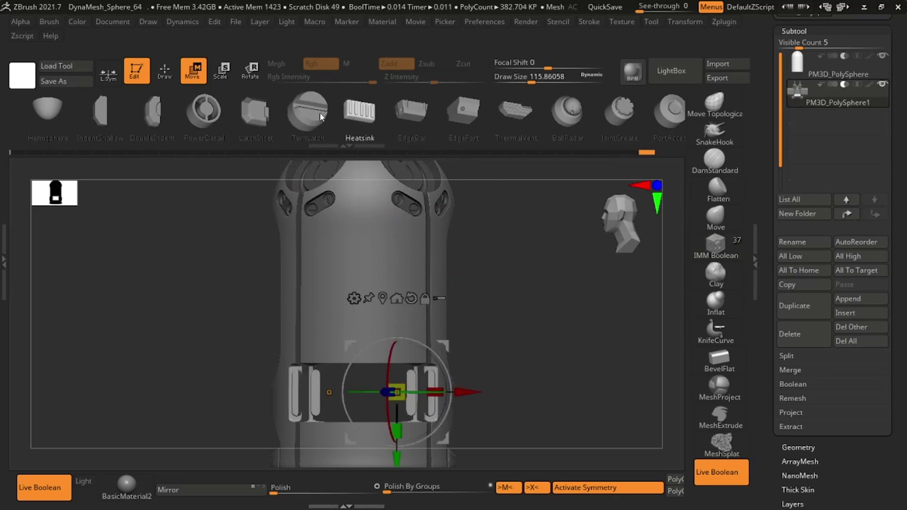
left_click(457, 110)
left_click(512, 117)
left_click(559, 113)
left_click(610, 121)
left_click(661, 110)
left_click(199, 114)
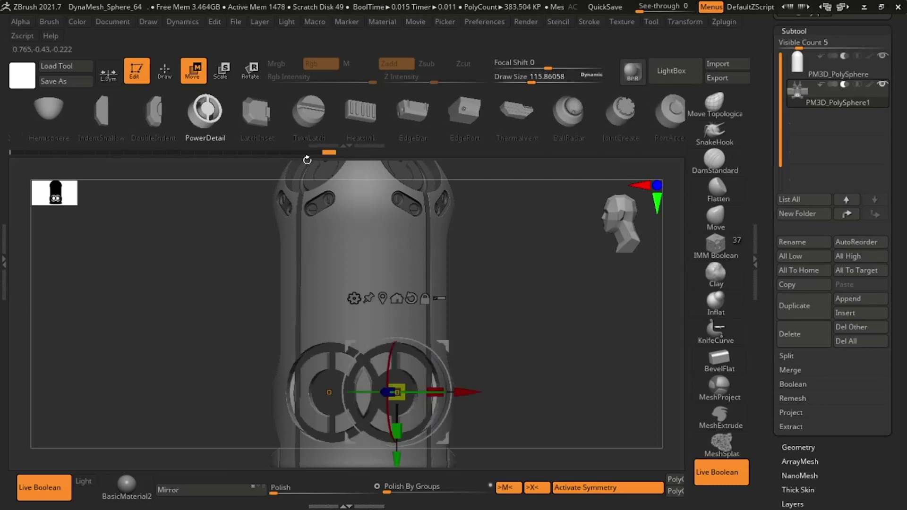
left_click(156, 123)
mouse_move(496, 246)
left_mouse_down()
mouse_move(591, 255)
mouse_move(638, 281)
left_mouse_up()
left_click(701, 104)
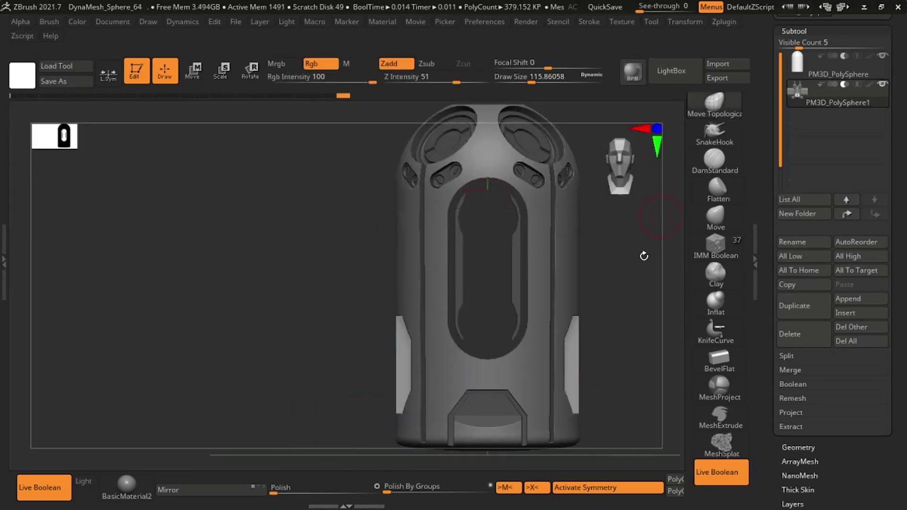
mouse_move(584, 265)
left_mouse_down()
mouse_move(633, 289)
mouse_move(534, 280)
mouse_move(540, 303)
mouse_move(531, 277)
mouse_move(542, 275)
left_mouse_up()
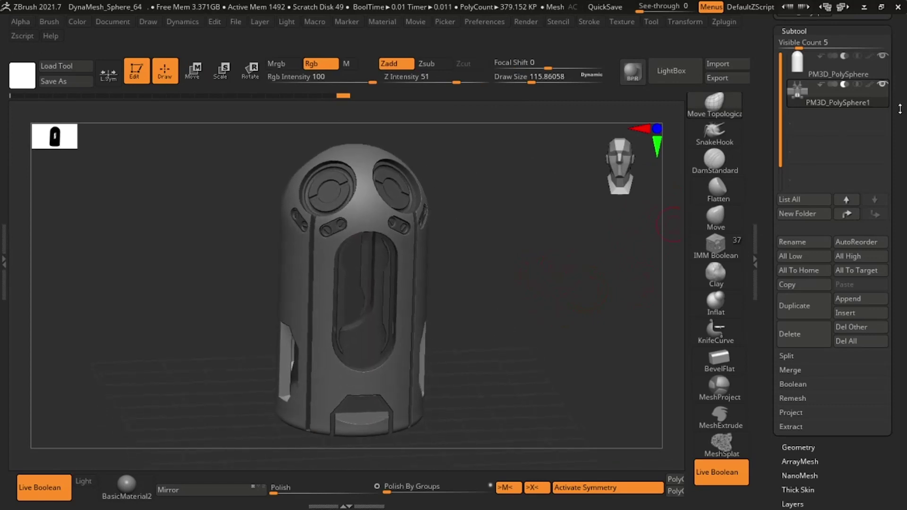
Mark the PM3D_PolySphere subtool as the Start of the Boolean group and make a Boolean mesh from both subtools
left_click_drag(899, 110, 887, 235)
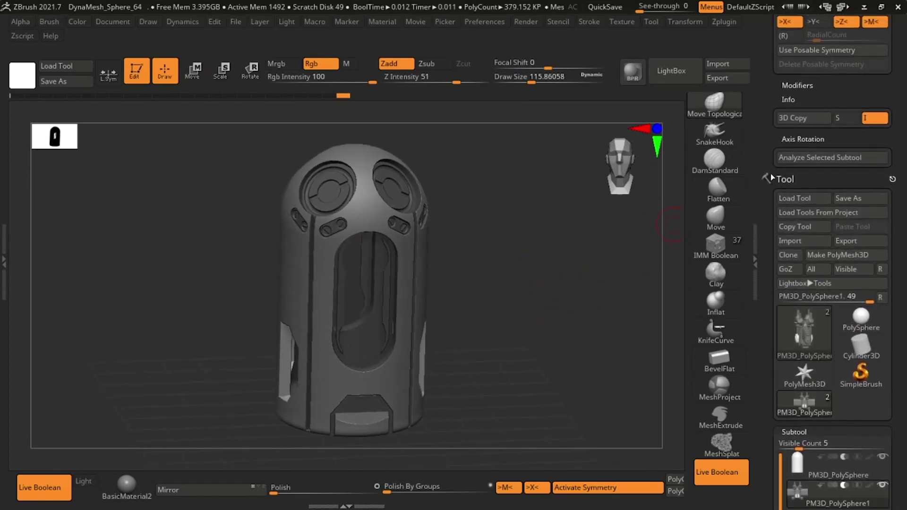
left_click_drag(897, 153, 885, 99)
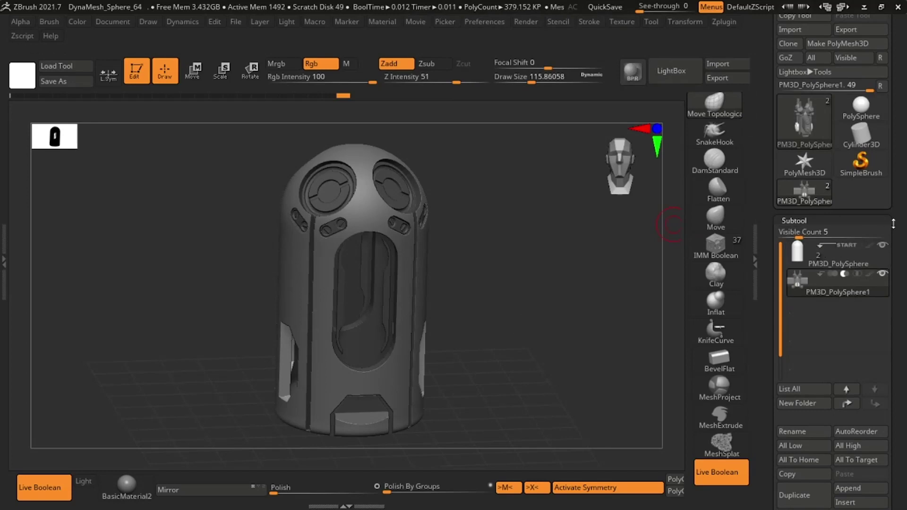
scroll(894, 223, "down", 5)
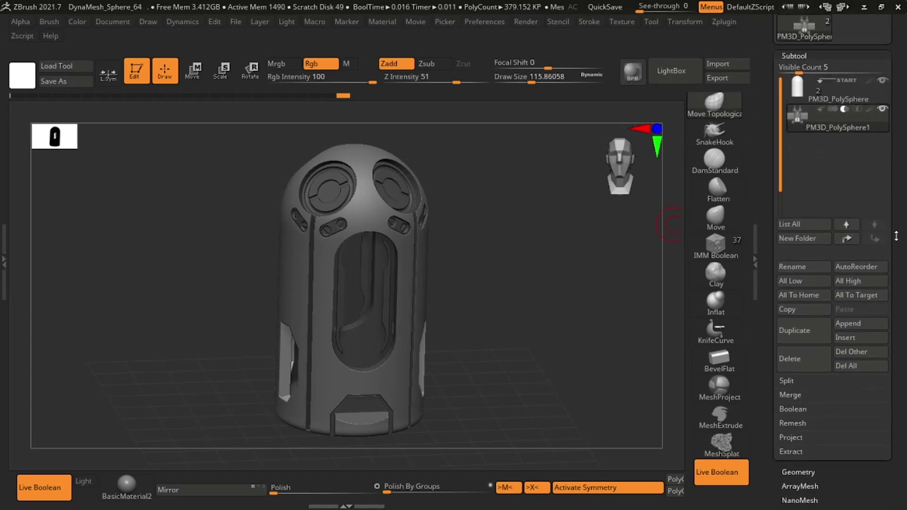
scroll(898, 227, "down", 4)
left_click(826, 252)
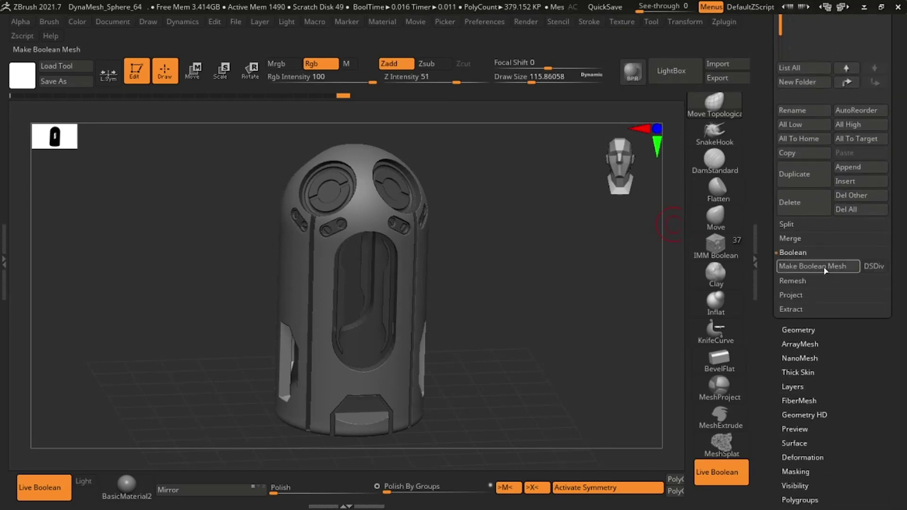
left_click(823, 266)
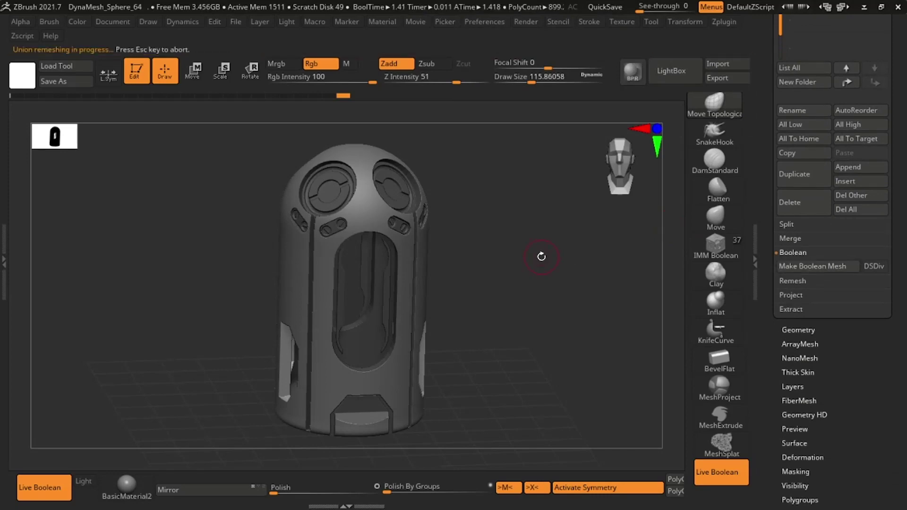
Switch to the generated UMesh_PM3D_PolySphere tool and inspect its polyframe
scroll(889, 262, "up", 10)
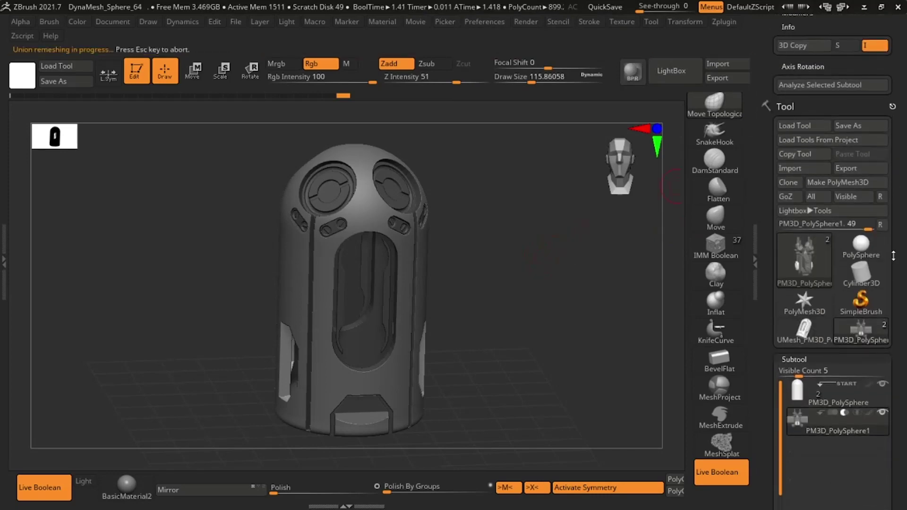
left_click(803, 331)
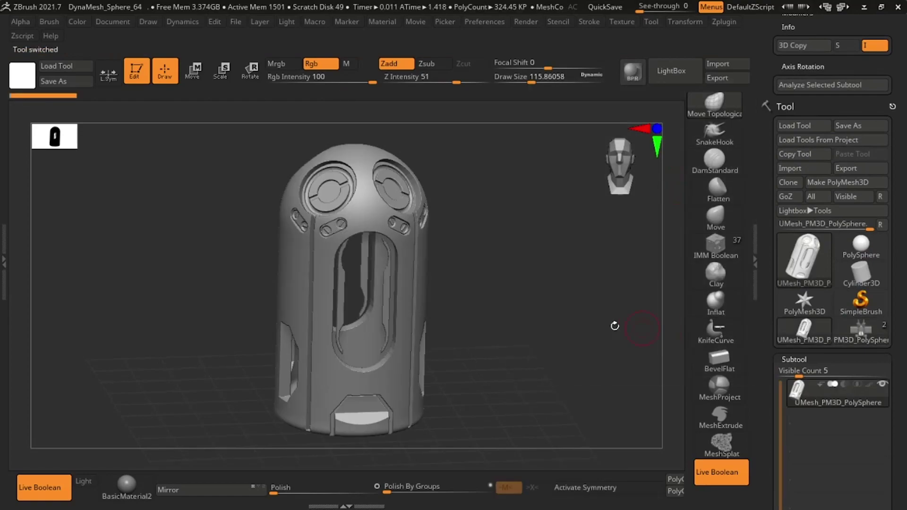
key("shift+f")
key("f")
mouse_move(577, 311)
left_mouse_down()
mouse_move(583, 270)
mouse_move(511, 268)
mouse_move(598, 278)
mouse_move(585, 283)
left_mouse_up()
key("shift+f")
DynaMesh the merged Boolean mesh at a resolution of 400
scroll(905, 302, "down", 3)
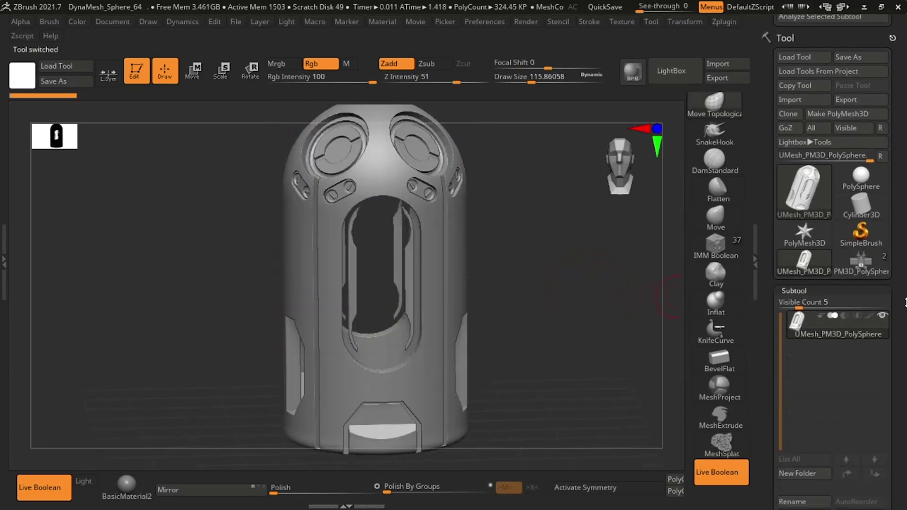
scroll(892, 279, "down", 15)
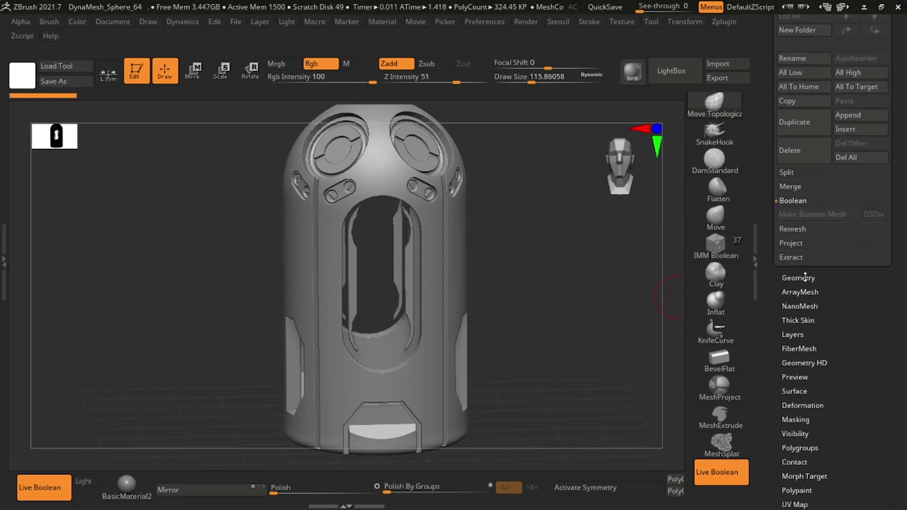
left_click(806, 279)
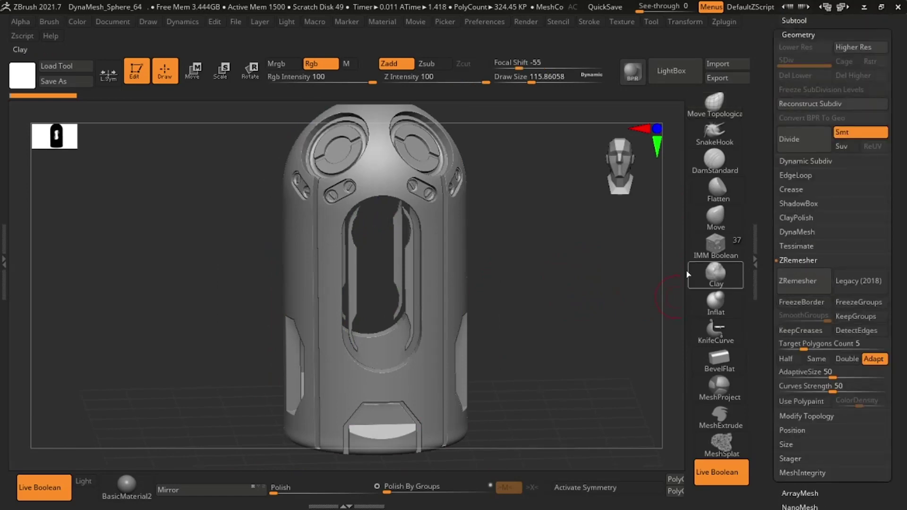
key("shift+f")
left_click(801, 231)
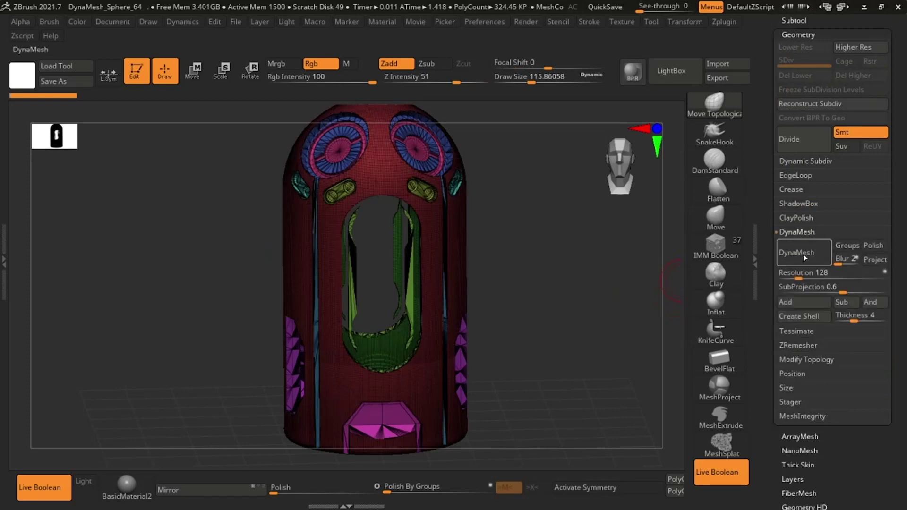
left_click(812, 267)
type("400")
key("Return")
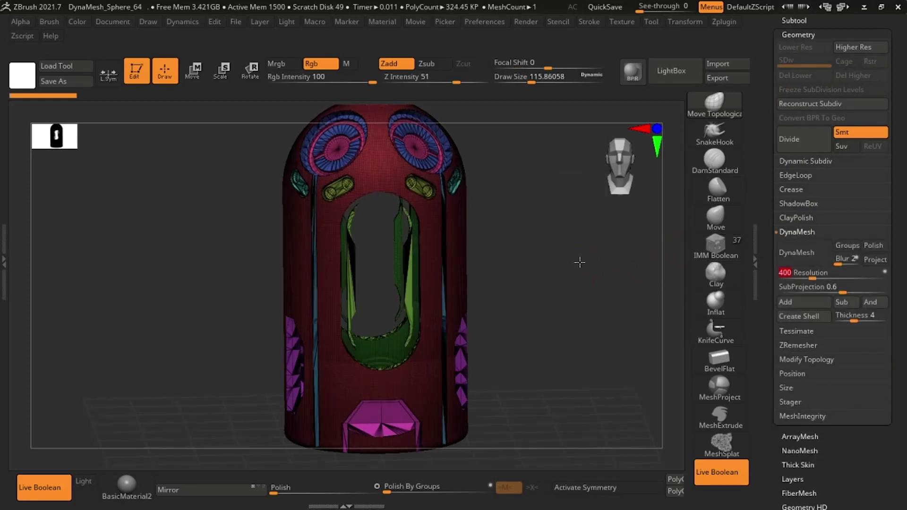
left_click(796, 252)
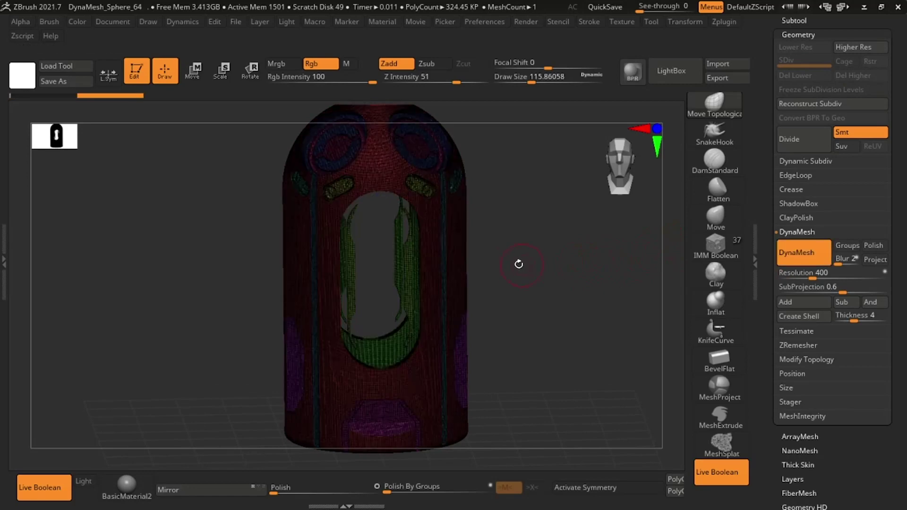
Examine the DynaMeshed model's topology and surface detail with the polyframe on and off
right_click_drag(526, 251, 582, 255, "ctrl")
left_click_drag(582, 255, 607, 265)
key("shift+f")
mouse_move(609, 281)
right_mouse_down("ctrl")
mouse_move(583, 249)
mouse_move(592, 279)
right_mouse_up("ctrl")
mouse_move(591, 279)
left_mouse_down()
mouse_move(567, 287)
mouse_move(597, 279)
left_mouse_up()
key("shift+f")
left_click_drag(563, 312, 581, 287, "shift")
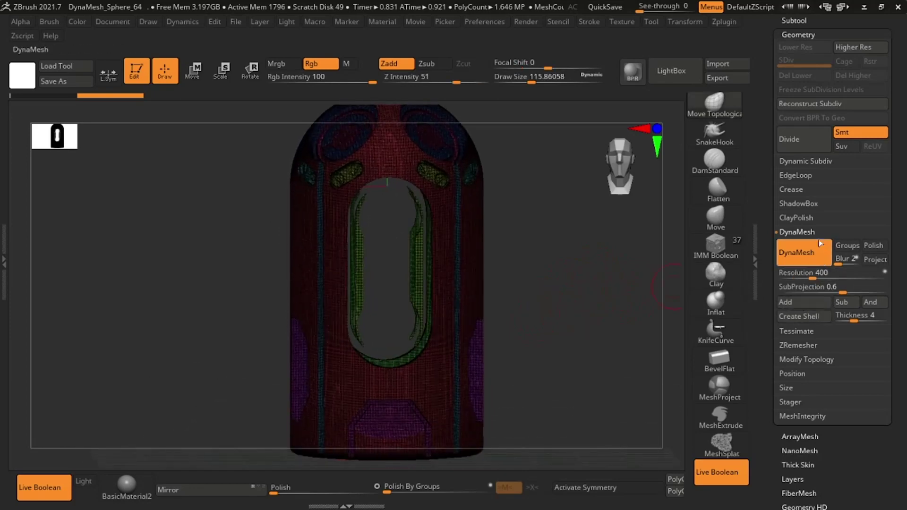
mouse_move(661, 269)
left_mouse_down()
mouse_move(642, 246)
mouse_move(624, 290)
mouse_move(611, 290)
mouse_move(575, 268)
mouse_move(587, 245)
mouse_move(557, 304)
mouse_move(614, 288)
left_mouse_up()
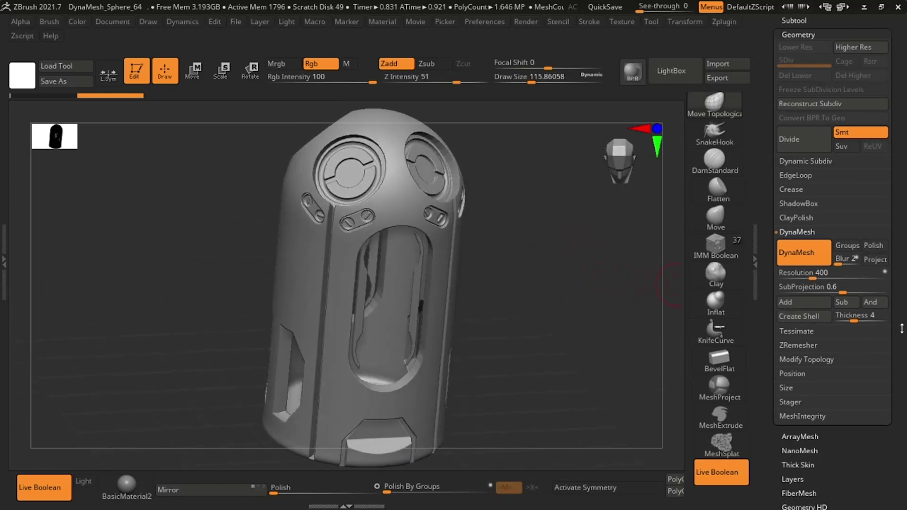
Set ZRemesher to AdaptiveSize 100 and Curves Strength 100 with KeepGroups and DetectEdges enabled
scroll(903, 329, "down", 1)
left_click(801, 320)
left_click_drag(832, 345, 886, 346)
left_click_drag(836, 361, 888, 360)
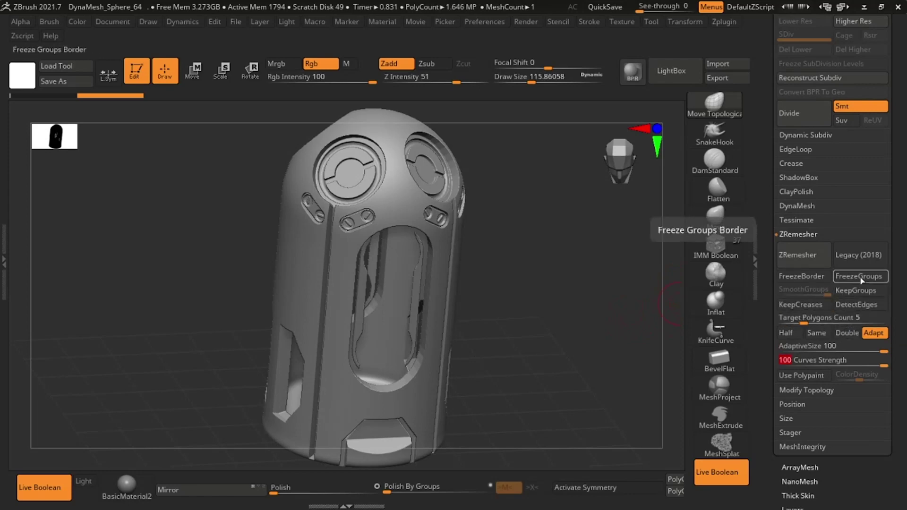
left_click(852, 290)
left_click(857, 305)
Set the ZRemesher polygon target to Half and show the model's polyframe from the front
left_click_drag(576, 323, 551, 302, "shift")
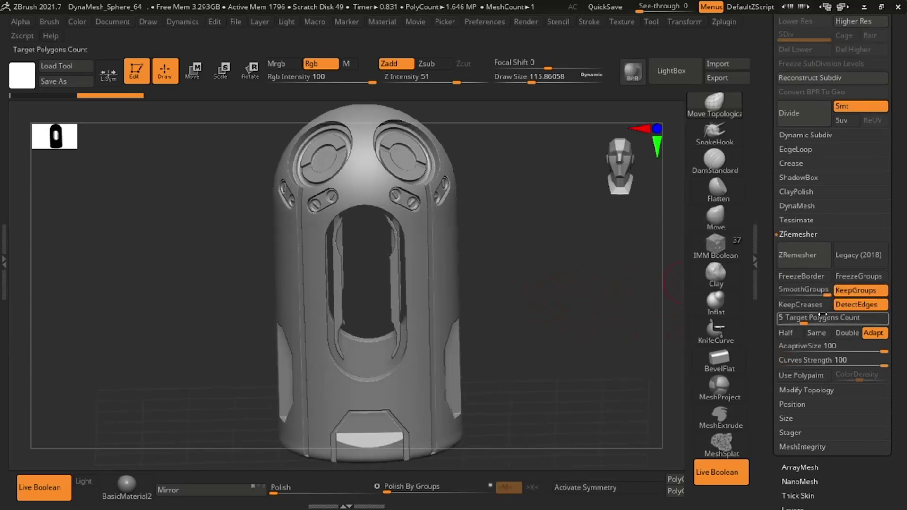
left_click(796, 335)
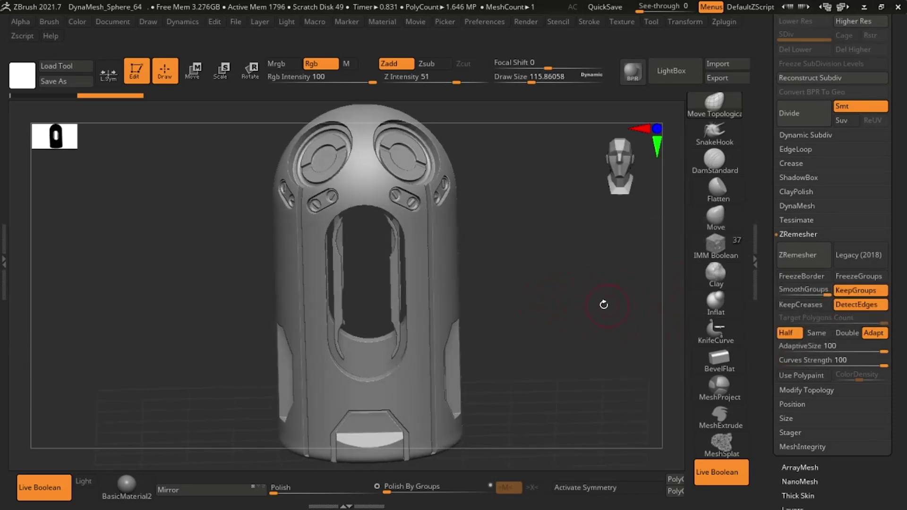
key("shift+f")
left_click_drag(599, 308, 626, 300, "shift")
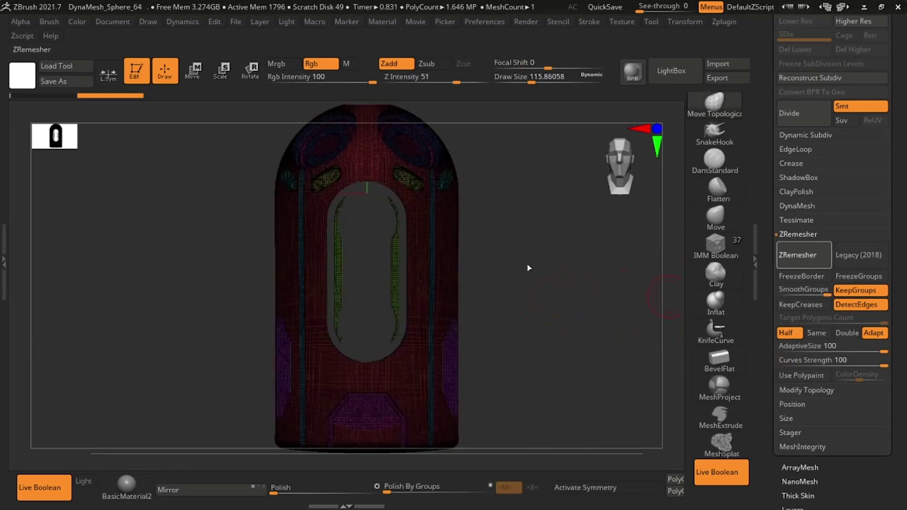